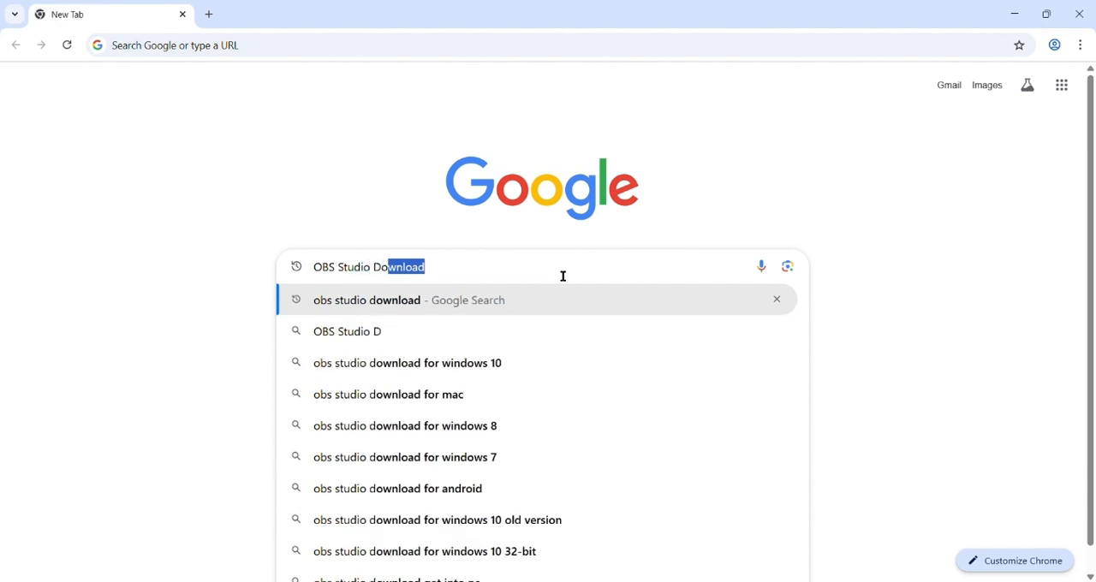
# Search Google for "OBS Studio Download" and open the official Download OBS Studio page on obsproject.com.
pyautogui.write('ownload')
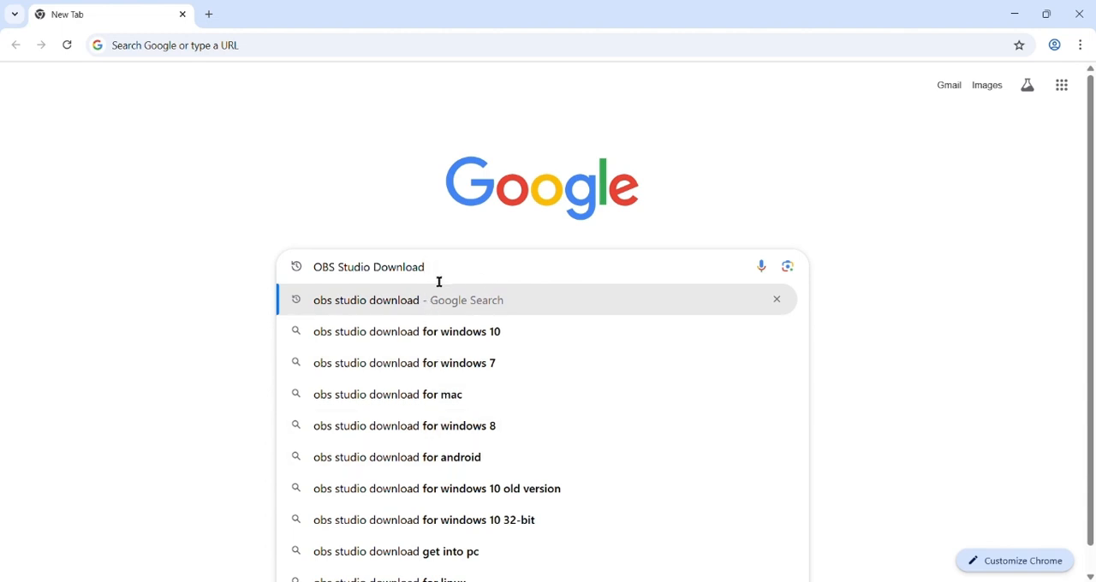
pyautogui.press('Return')
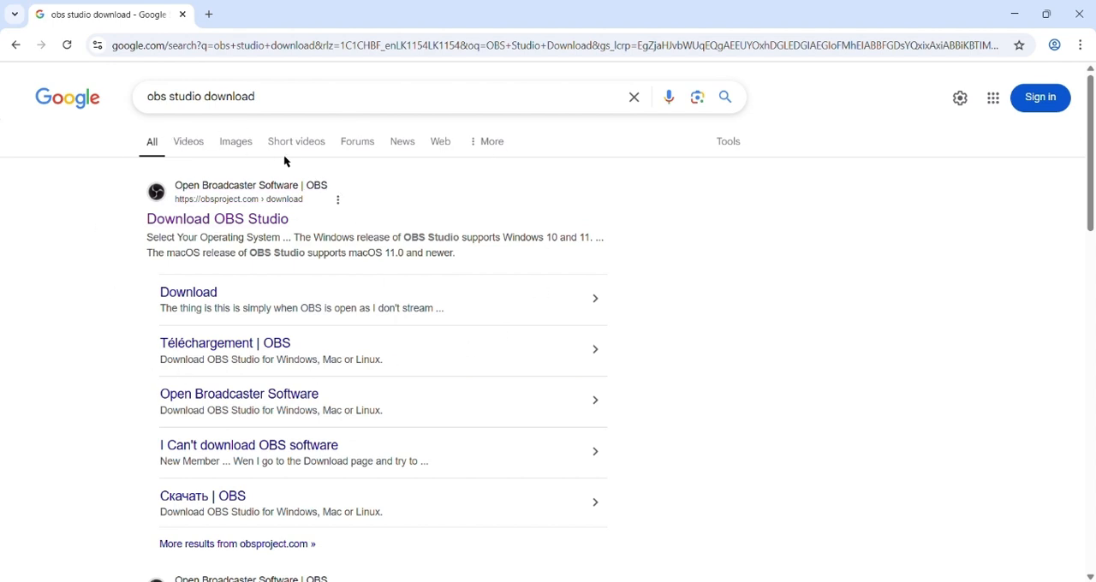
pyautogui.click(232, 225)
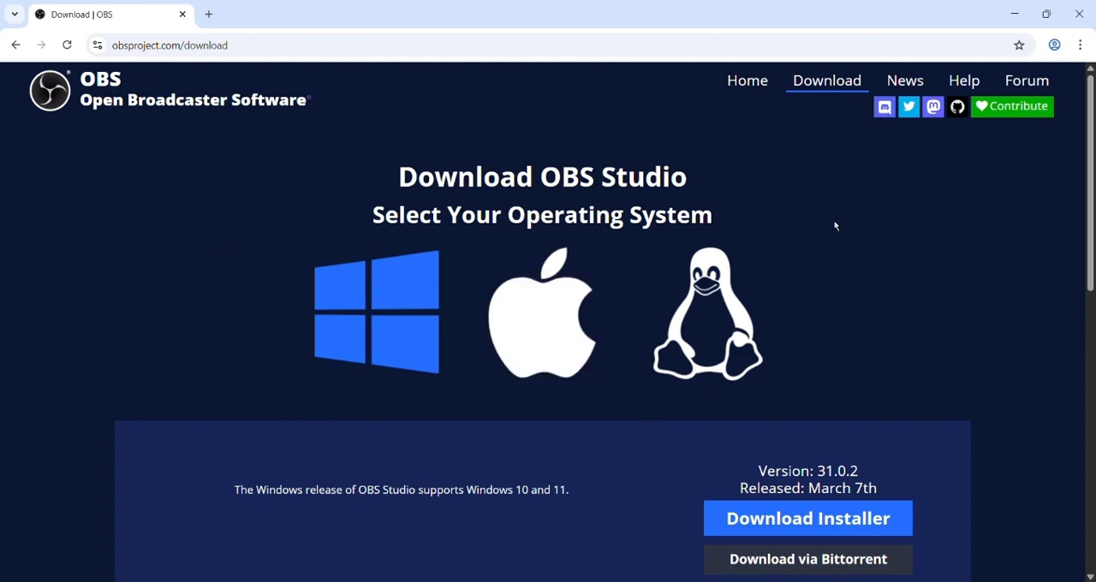
# Examine the OBS Studio home page, including its supported platforms and the Features section.
pyautogui.click(749, 81)
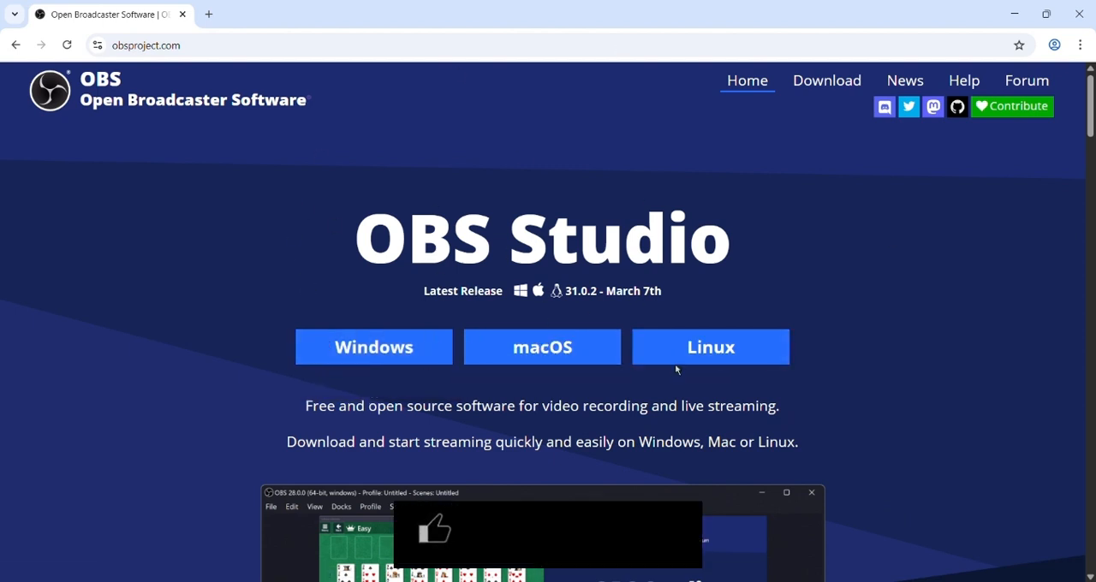
pyautogui.scroll(-7, 676, 369)
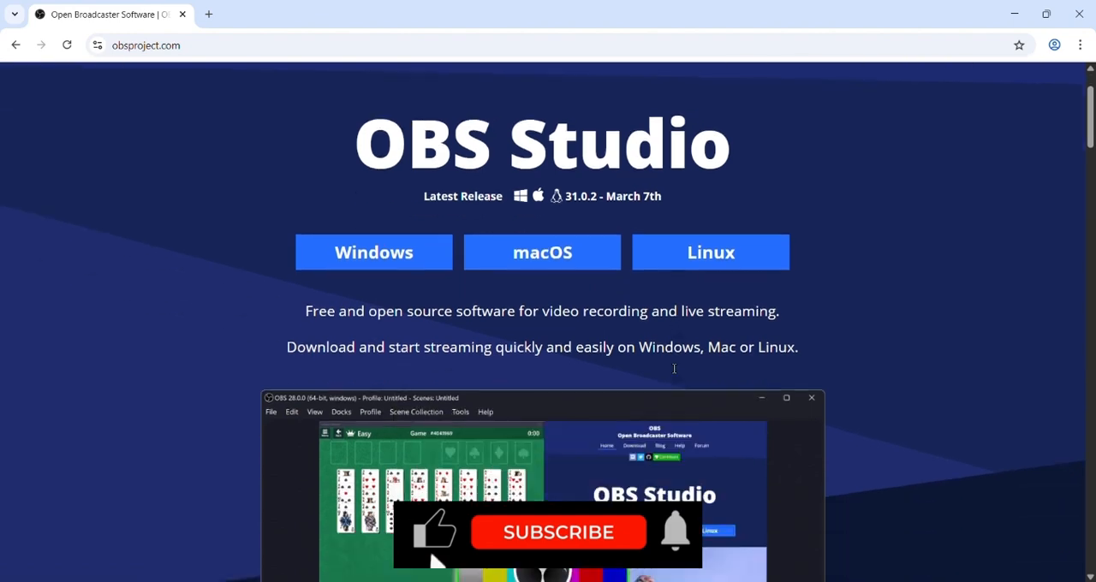
pyautogui.scroll(-9, 670, 374)
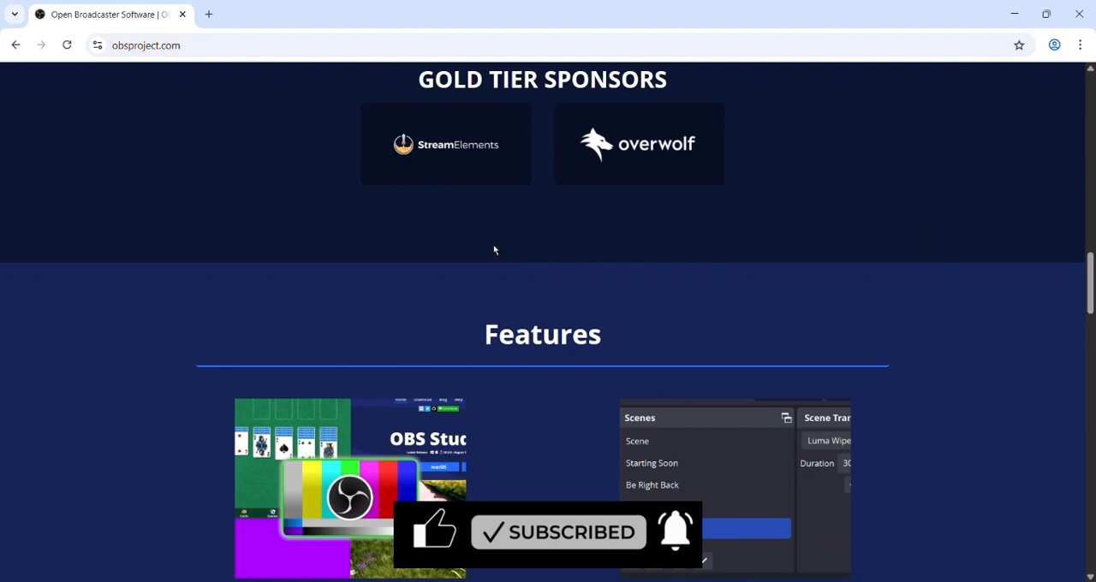
pyautogui.scroll(-5, 497, 248)
pyautogui.scroll(-4, 727, 385)
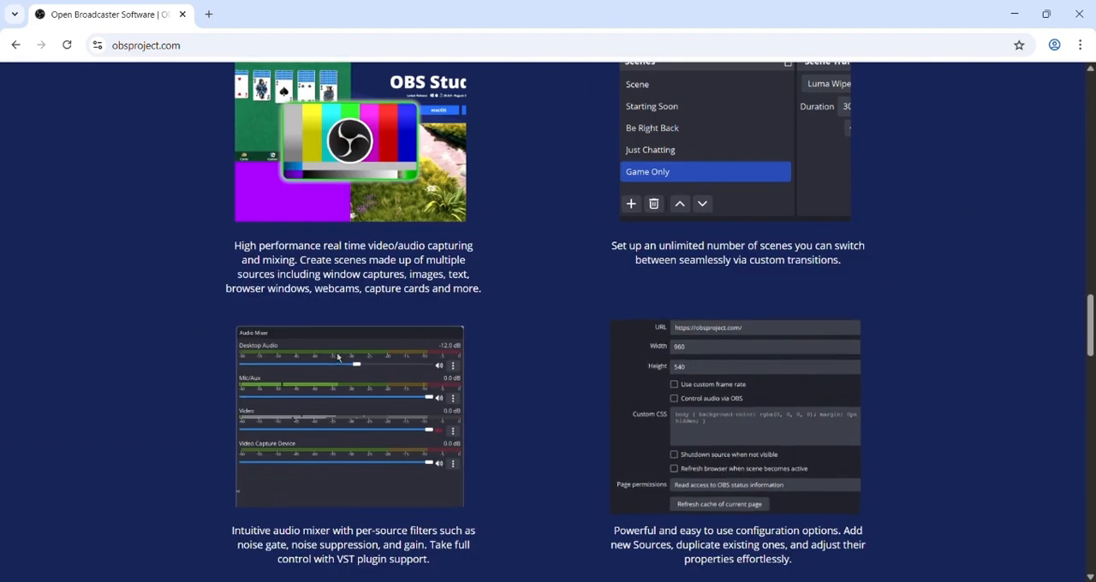
pyautogui.scroll(-7, 754, 411)
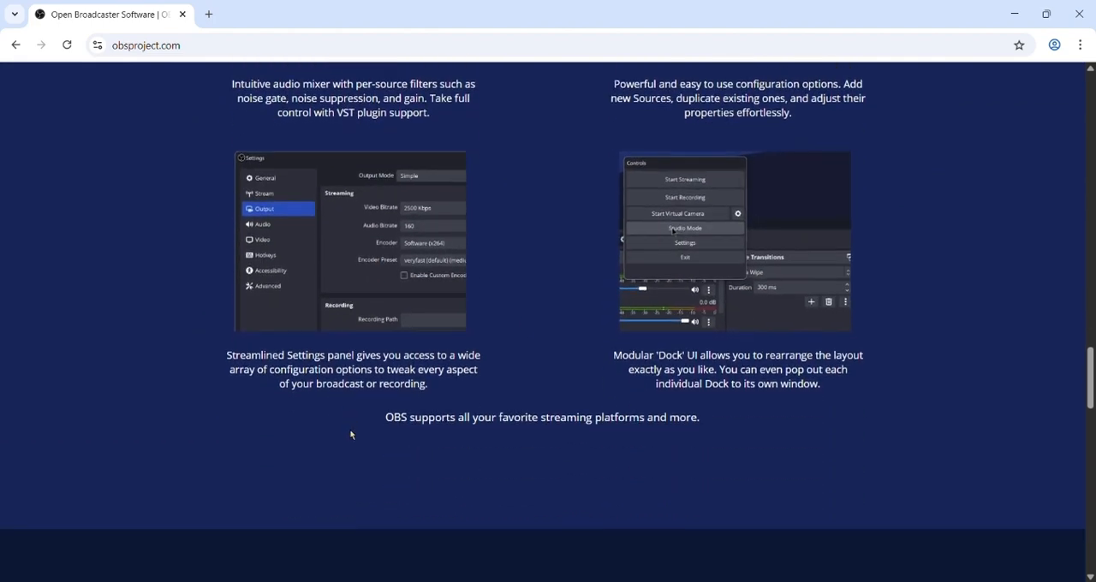
pyautogui.scroll(20, 642, 332)
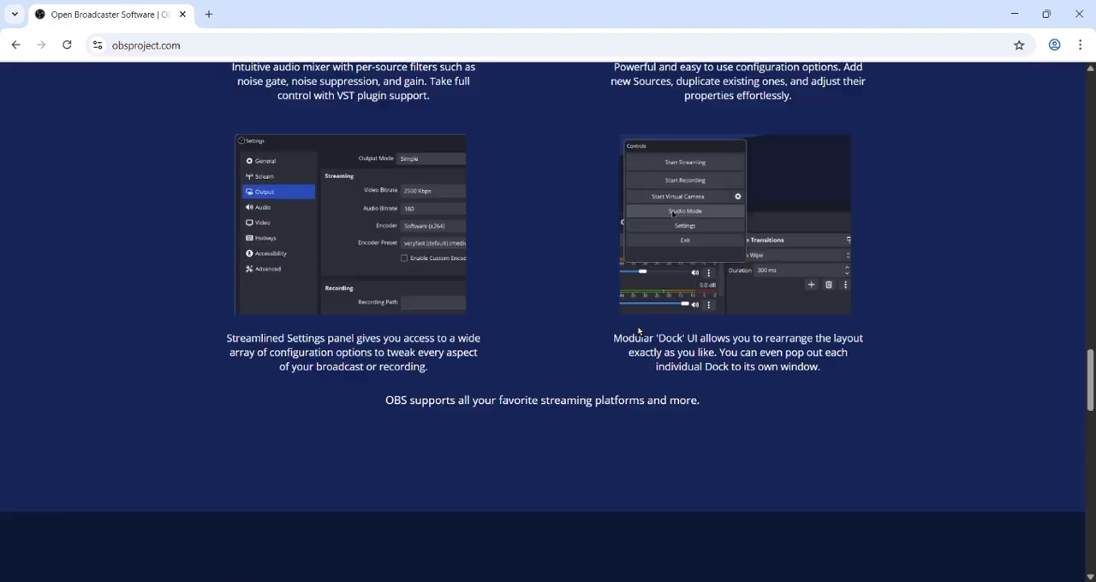
pyautogui.scroll(1, 648, 329)
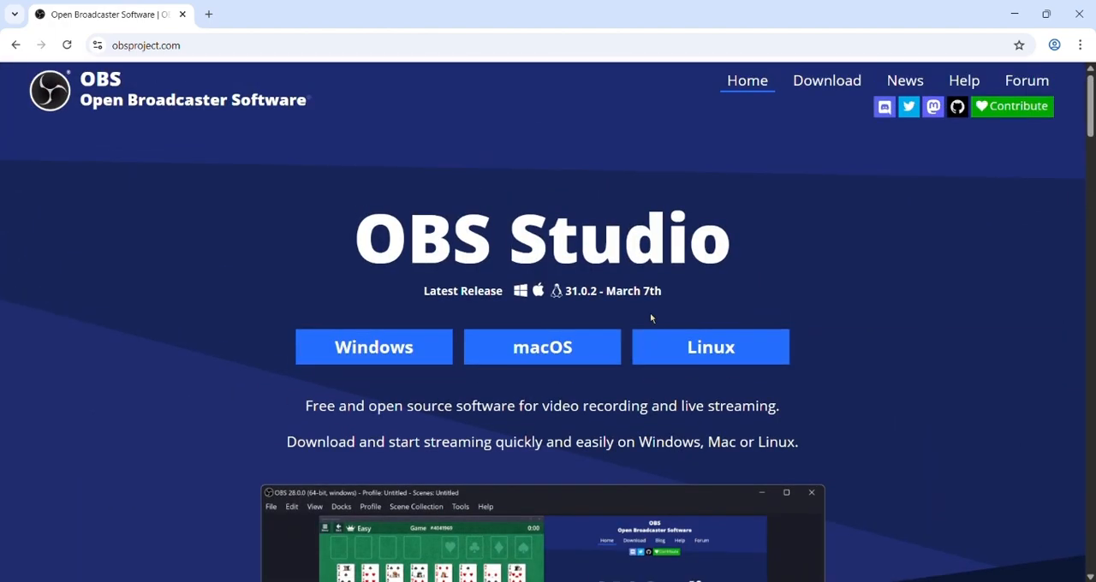
# Download the OBS Studio 31.0.2 Windows installer from the OBS download page and run the downloaded file.
pyautogui.click(816, 90)
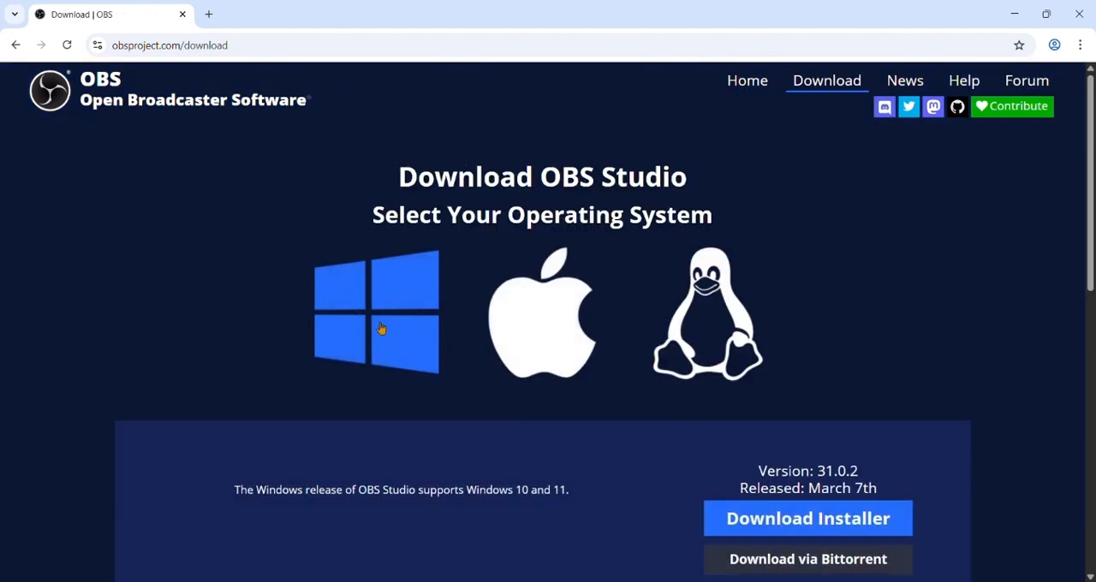
pyautogui.click(831, 525)
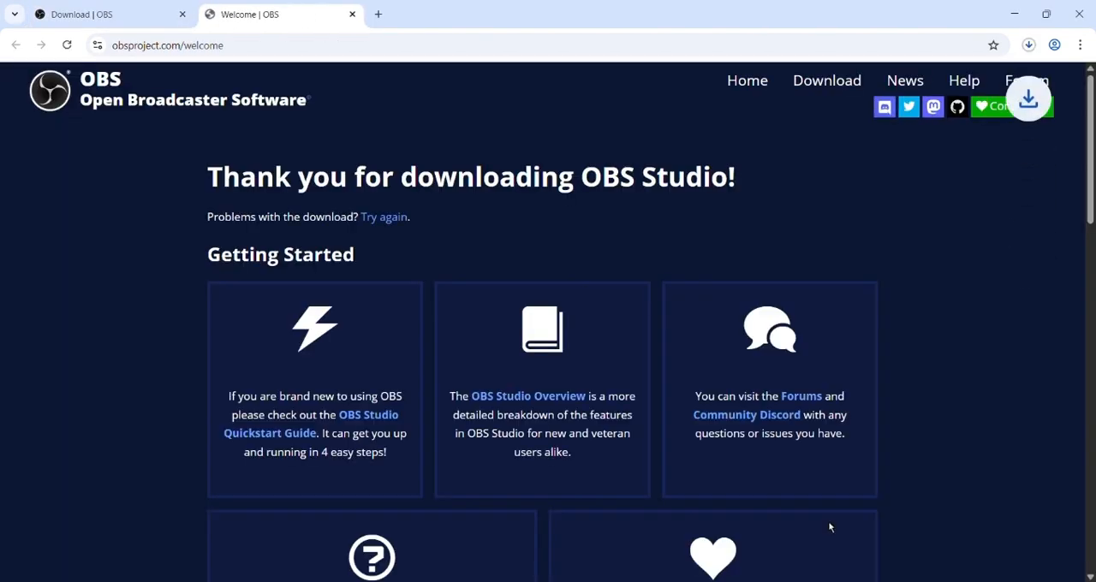
pyautogui.click(1029, 44)
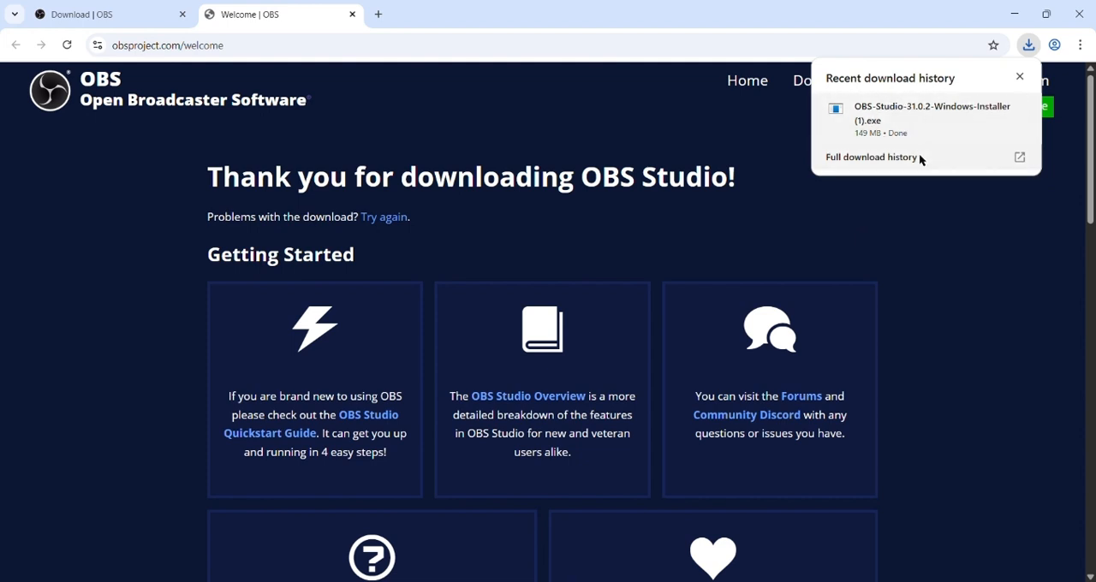
pyautogui.click(887, 107)
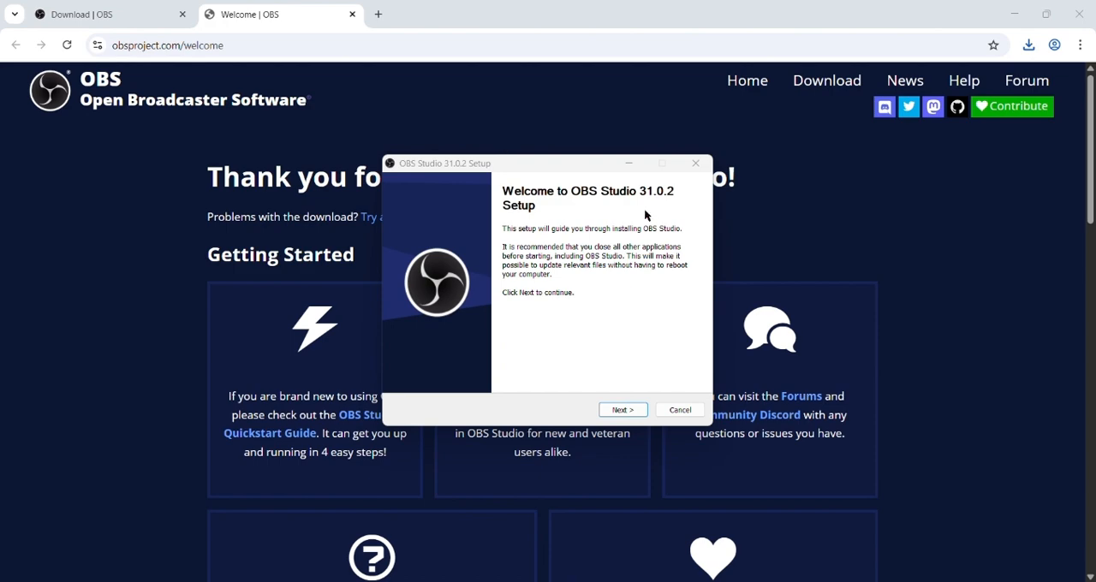
# Minimize the browser, accept the license terms and install OBS Studio in C:\Program Files\obs-studio.
pyautogui.click(1012, 17)
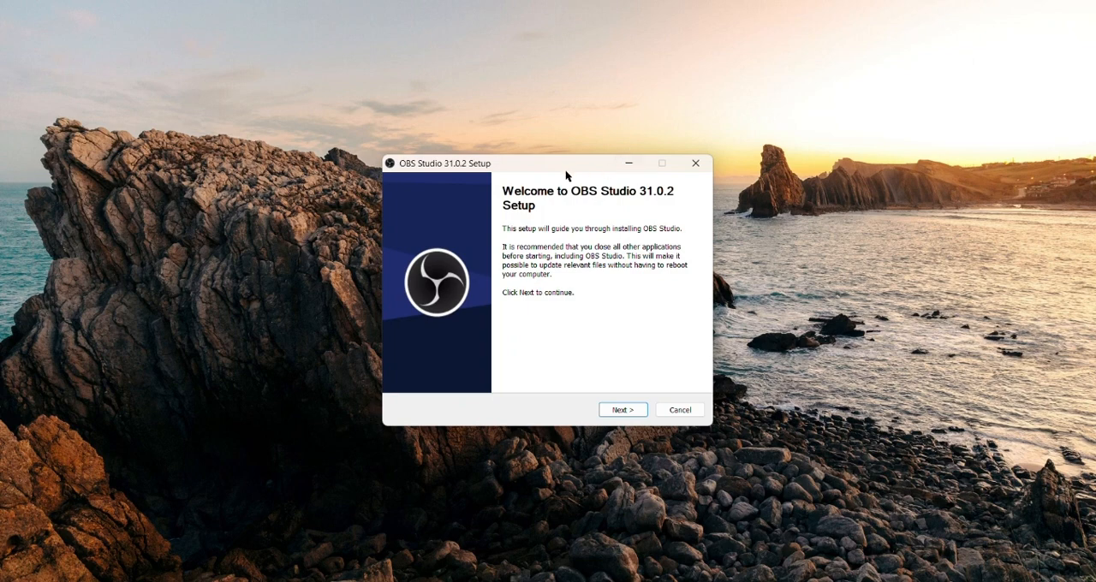
pyautogui.moveTo(565, 170); pyautogui.dragTo(580, 145)
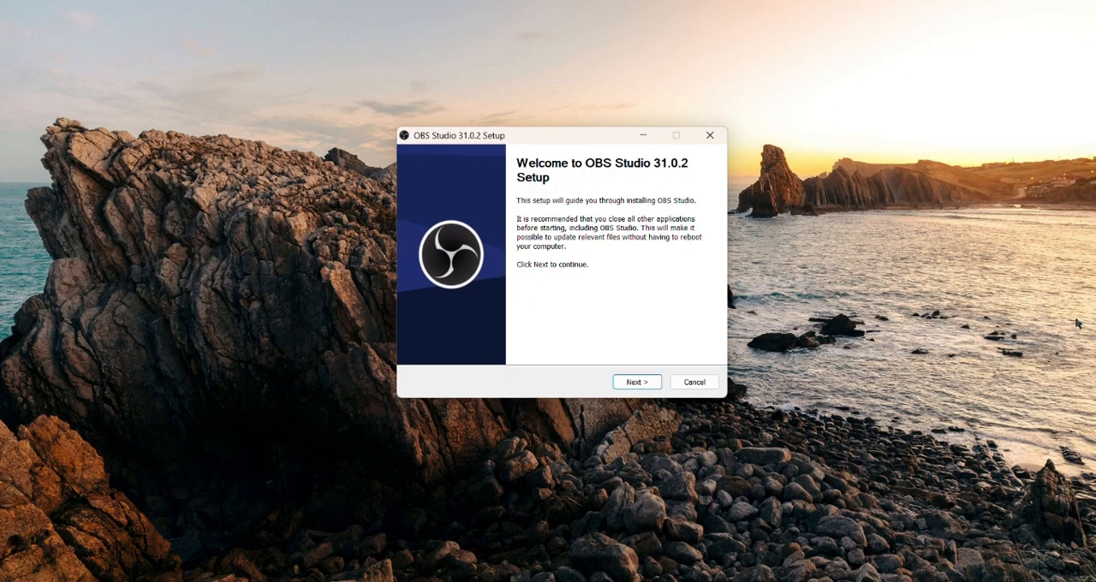
pyautogui.click(631, 384)
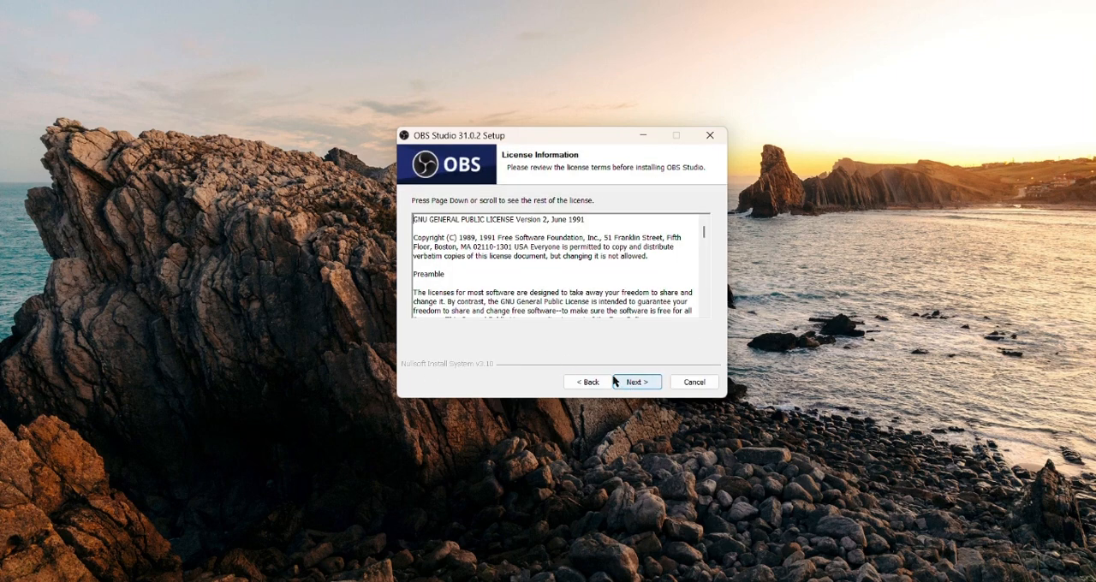
pyautogui.click(614, 382)
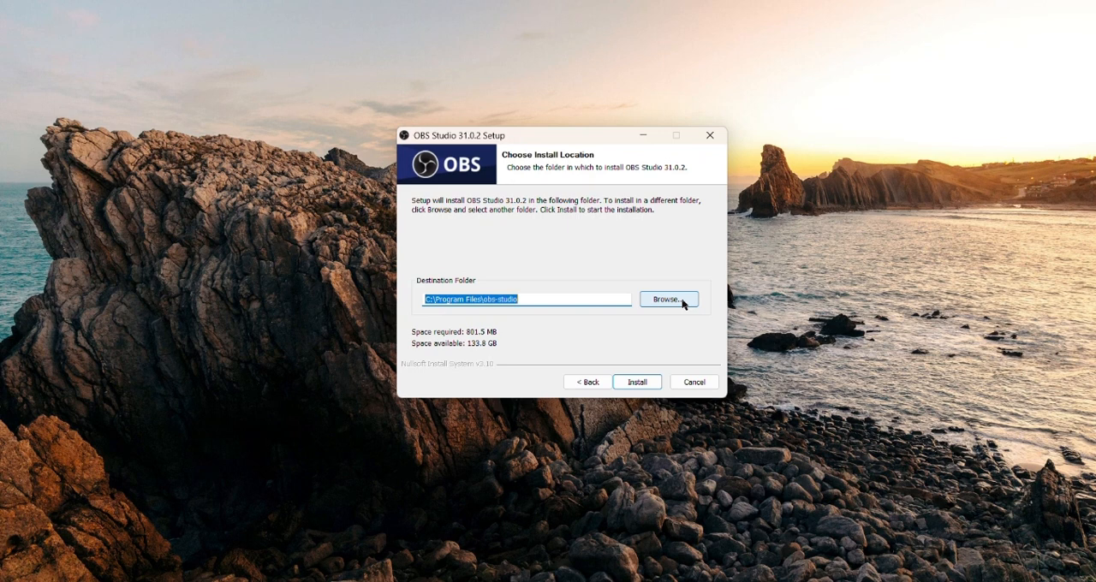
pyautogui.click(637, 382)
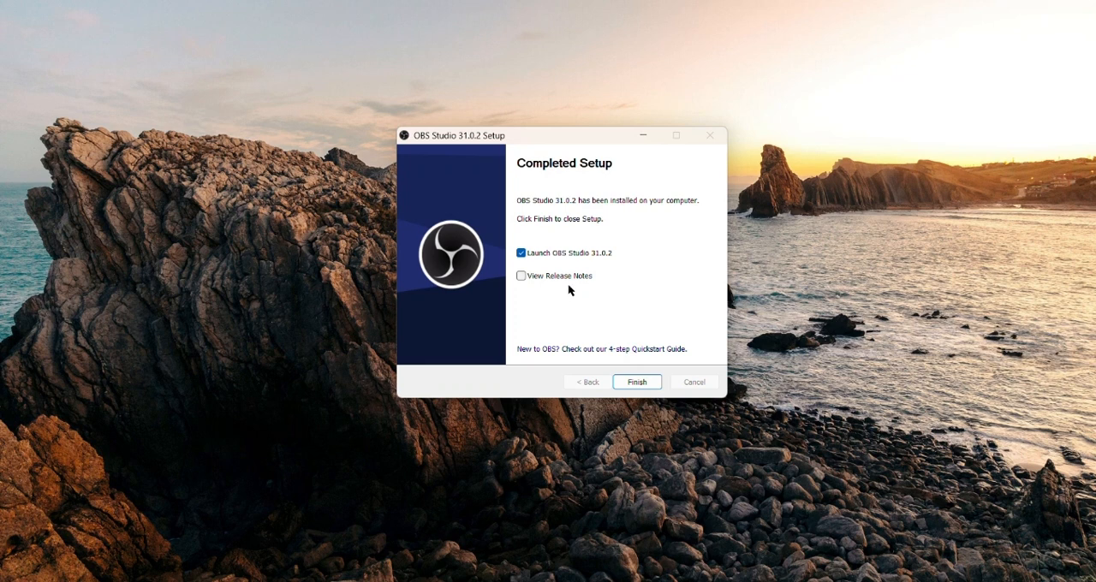
# Finish the setup with Launch OBS Studio 31.0.2 enabled and postpone the offered 31.0.3 update.
pyautogui.click(522, 252)
pyautogui.click(522, 252)
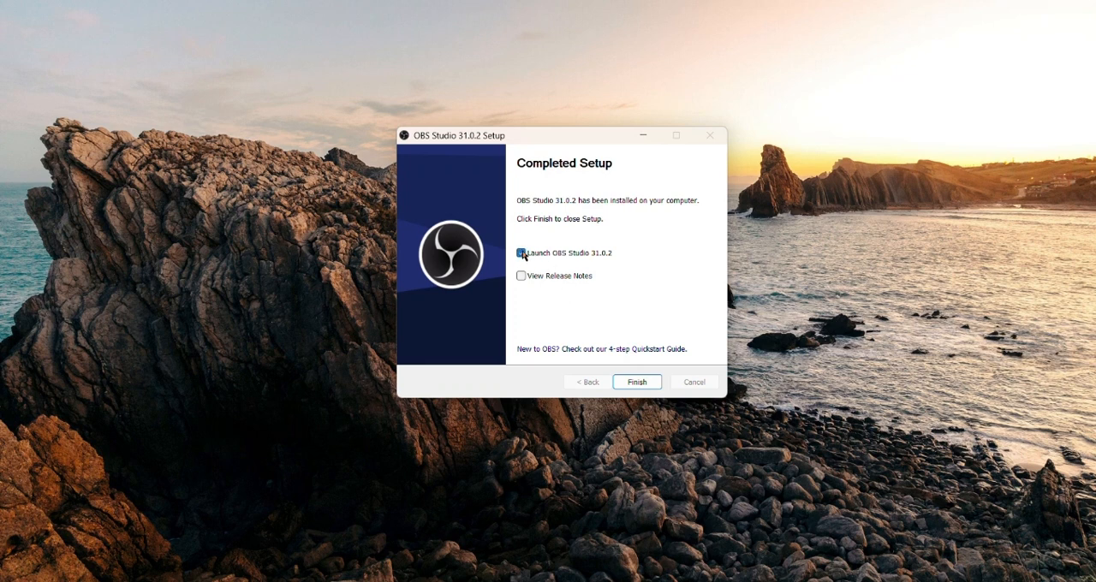
pyautogui.click(637, 382)
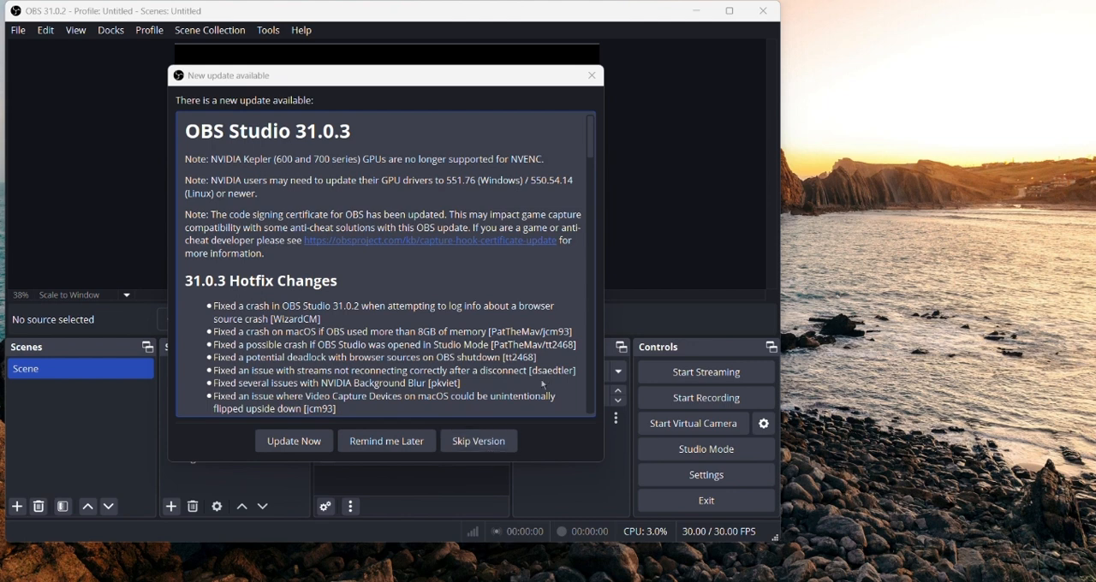
pyautogui.click(399, 444)
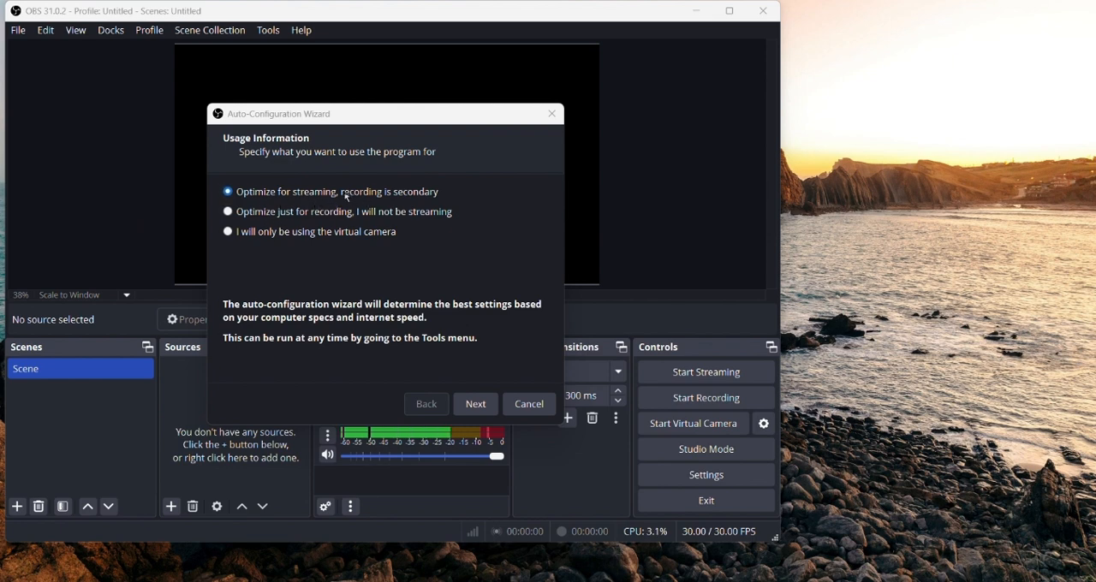
# Run the auto-configuration optimized just for recording, with the current 1920x1080 canvas resolution, and apply the suggested settings.
pyautogui.click(245, 214)
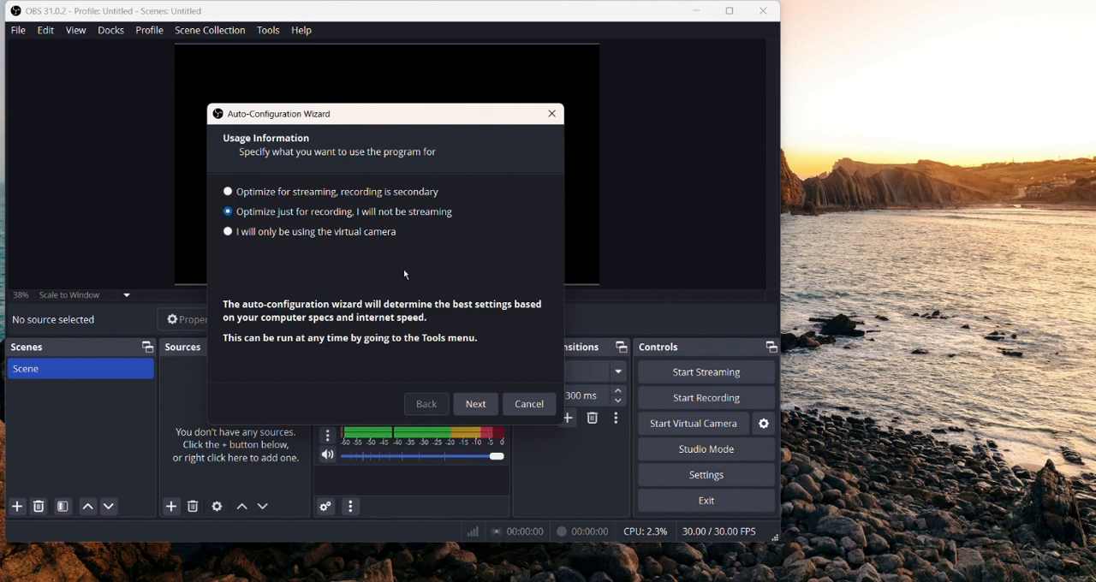
pyautogui.click(477, 404)
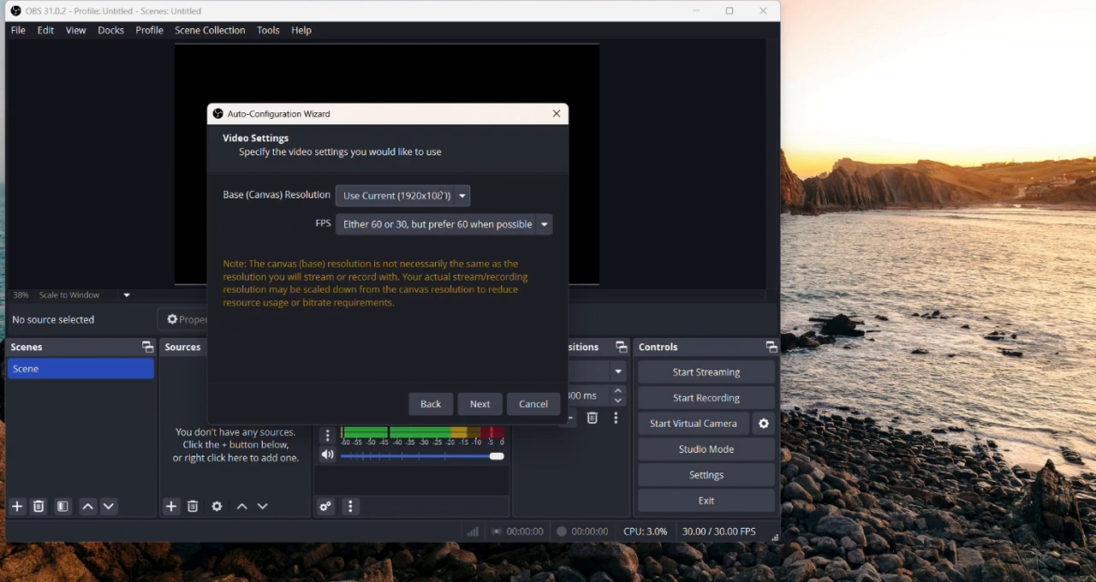
pyautogui.click(440, 195)
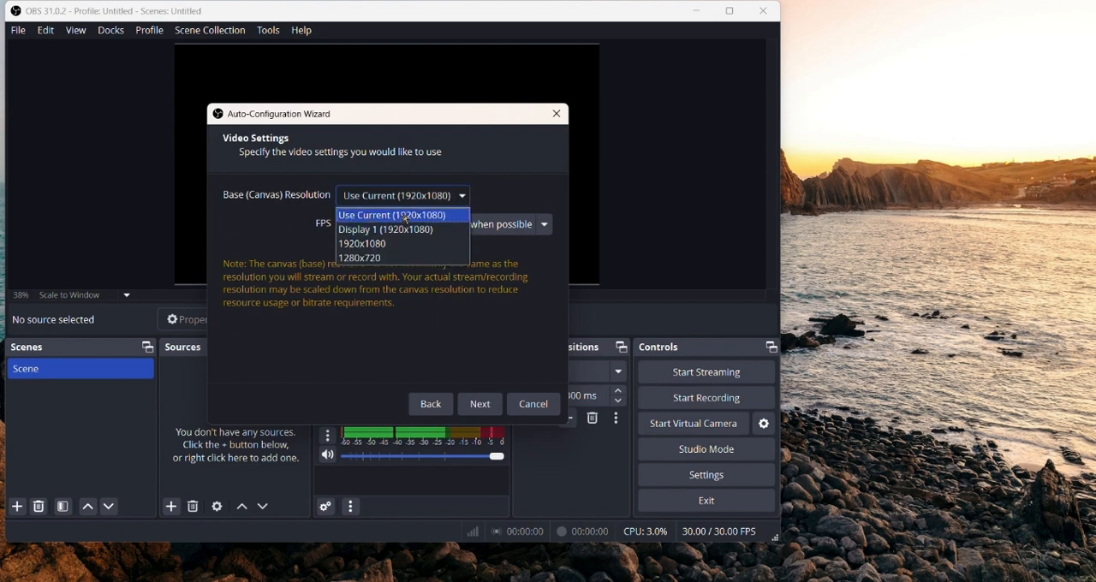
pyautogui.click(407, 217)
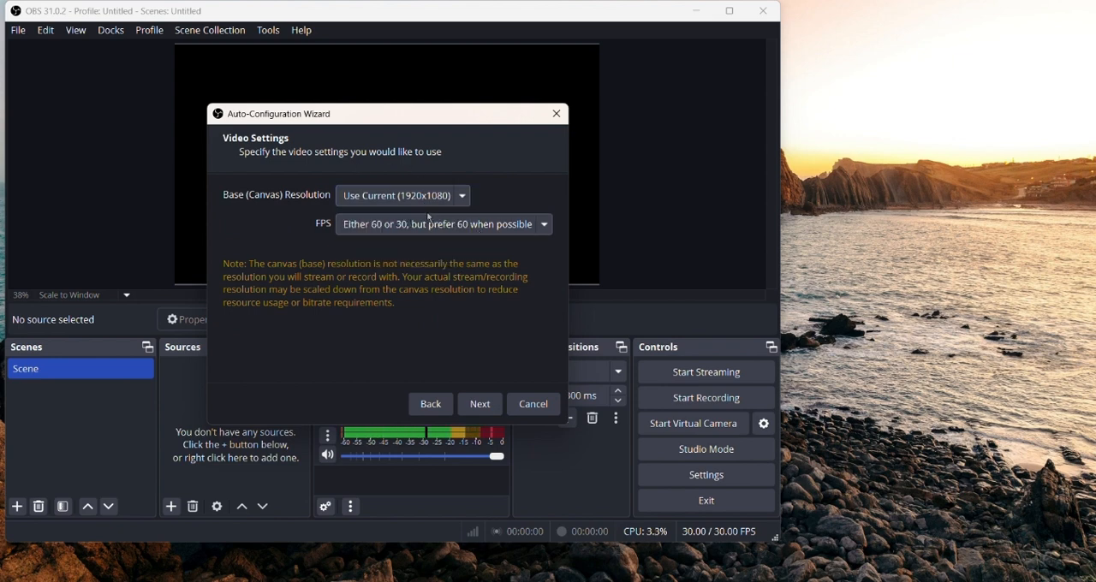
pyautogui.click(480, 404)
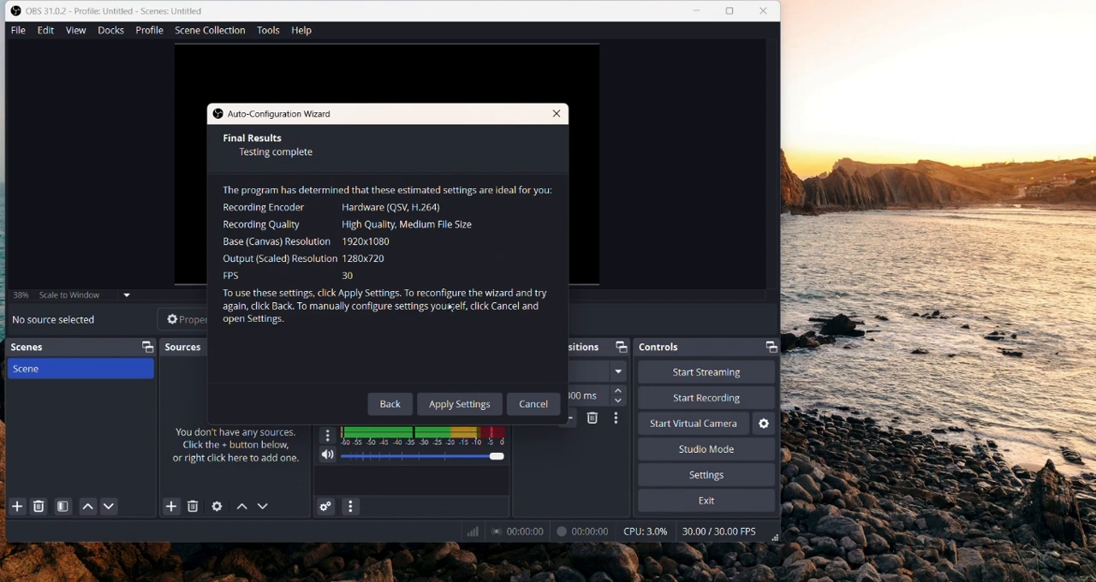
pyautogui.click(457, 410)
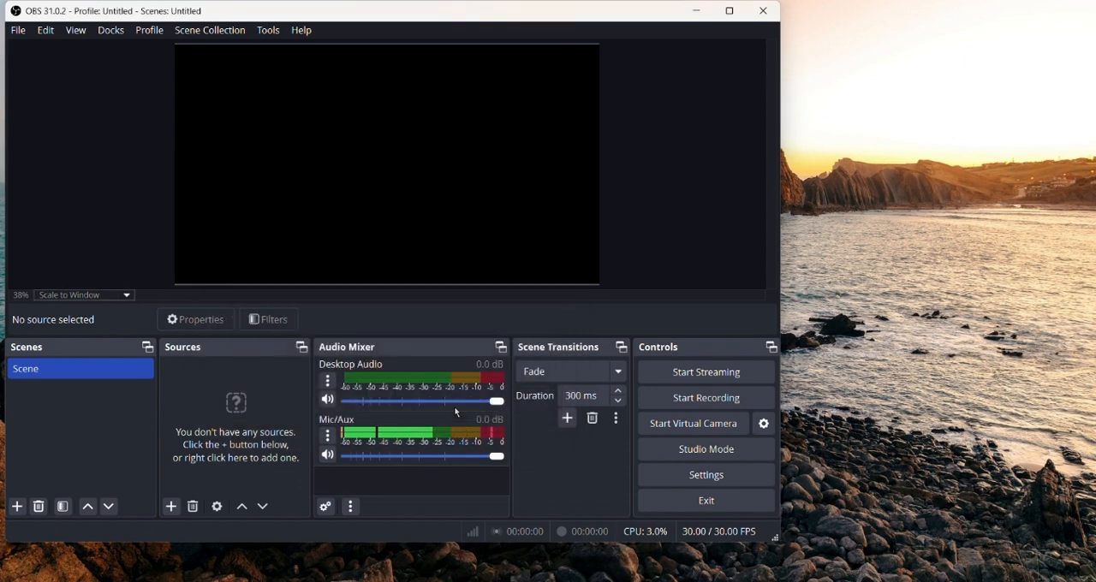
# Maximize the OBS window and add a new Display Capture source, keeping its default name and visibility.
pyautogui.click(730, 10)
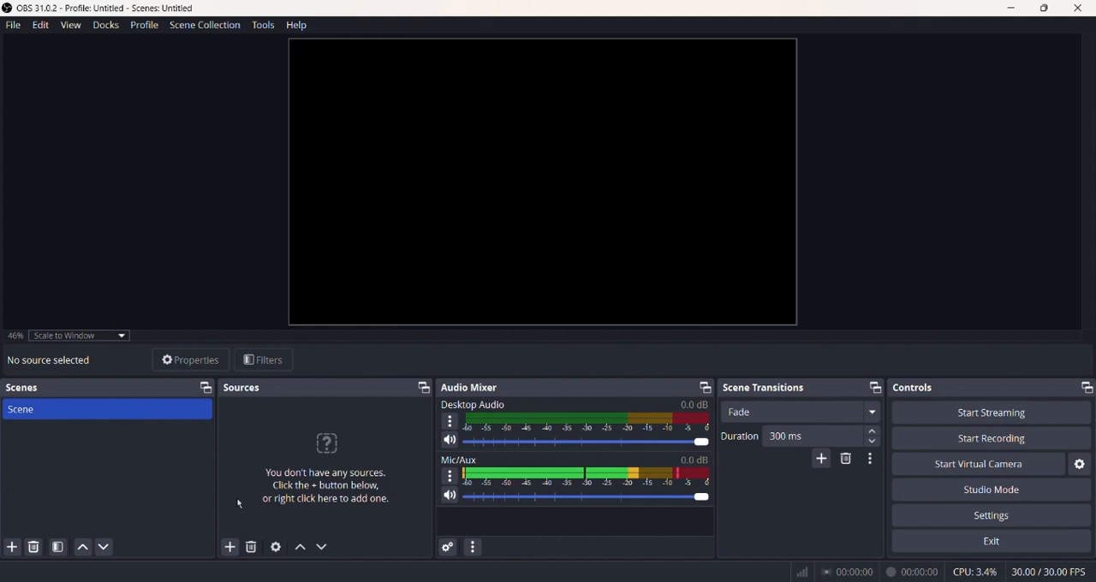
pyautogui.click(231, 549)
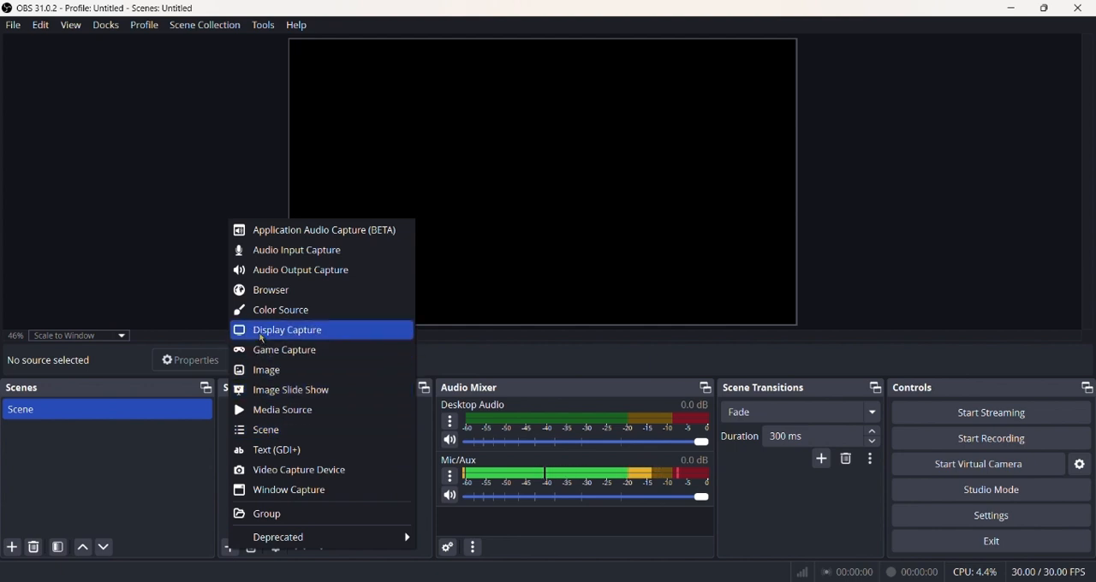
pyautogui.click(311, 339)
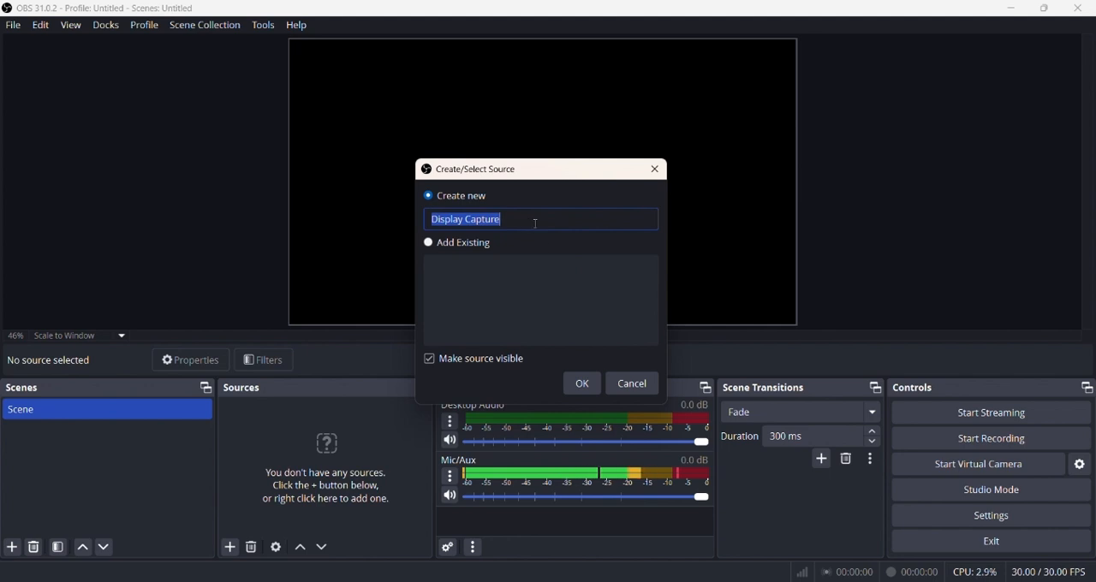
pyautogui.click(581, 380)
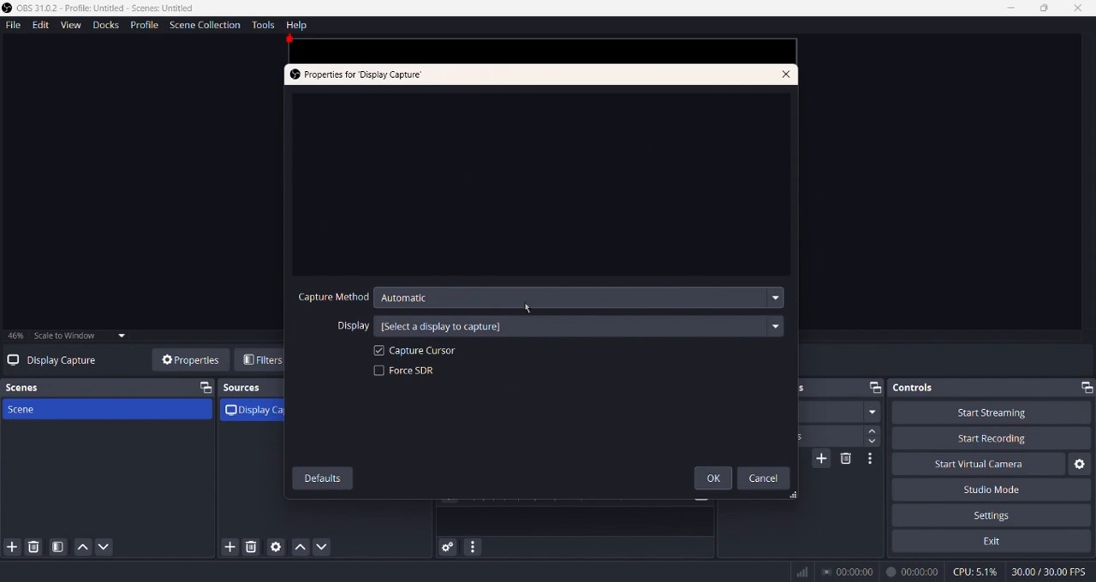
# Set the Display Capture source to the 1920x1080 primary monitor, keeping the Automatic capture method.
pyautogui.click(428, 300)
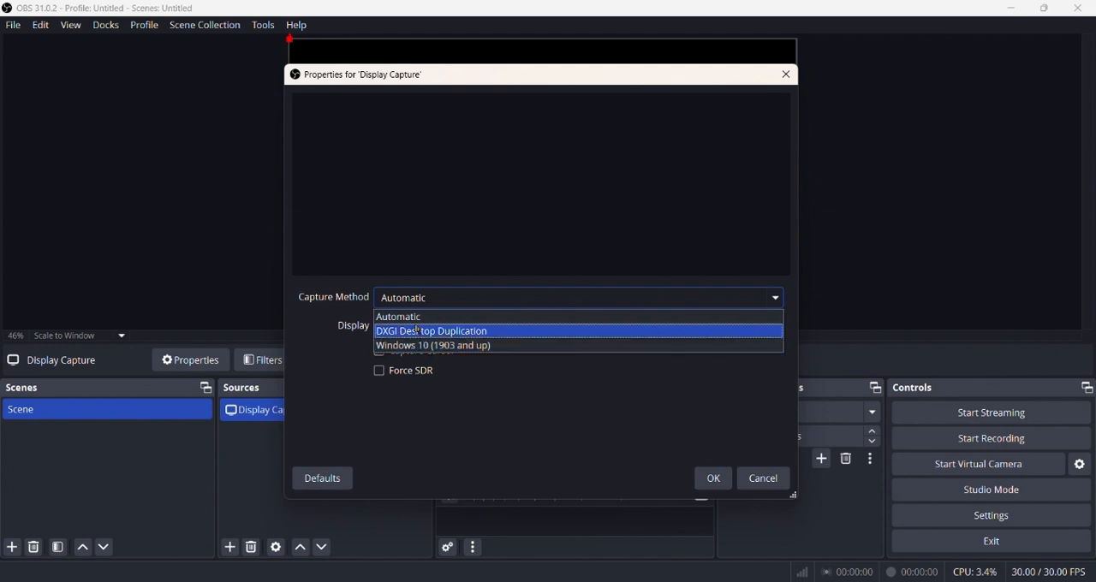
pyautogui.click(417, 322)
pyautogui.click(414, 334)
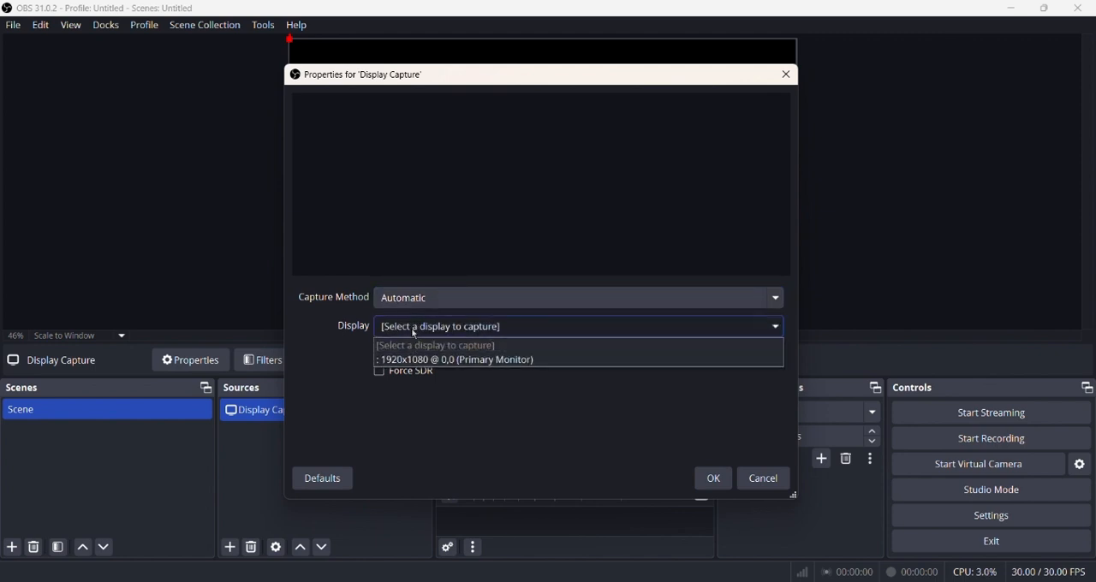
pyautogui.click(483, 361)
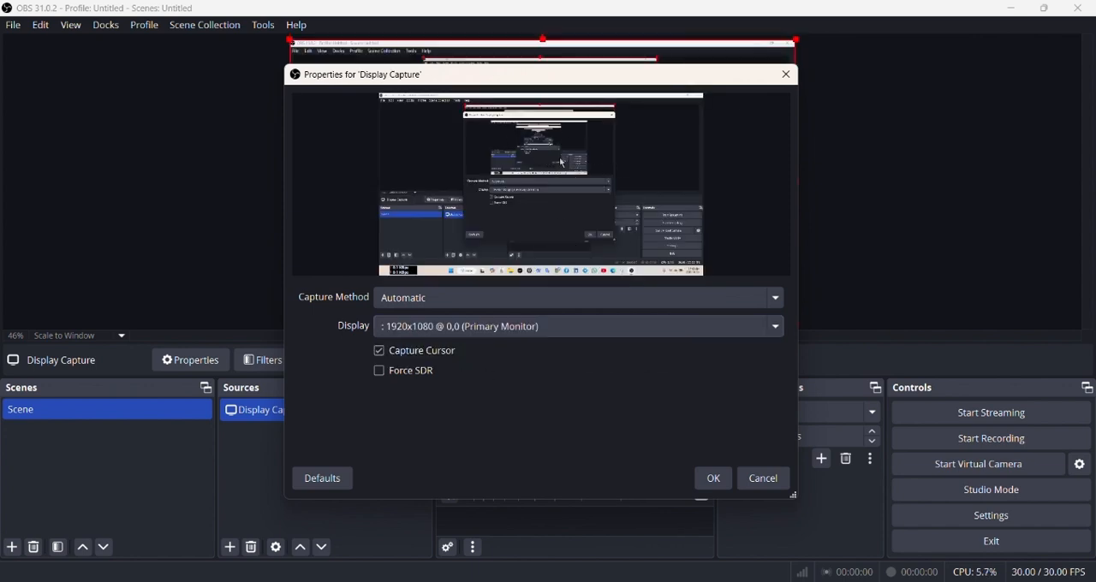
pyautogui.click(711, 478)
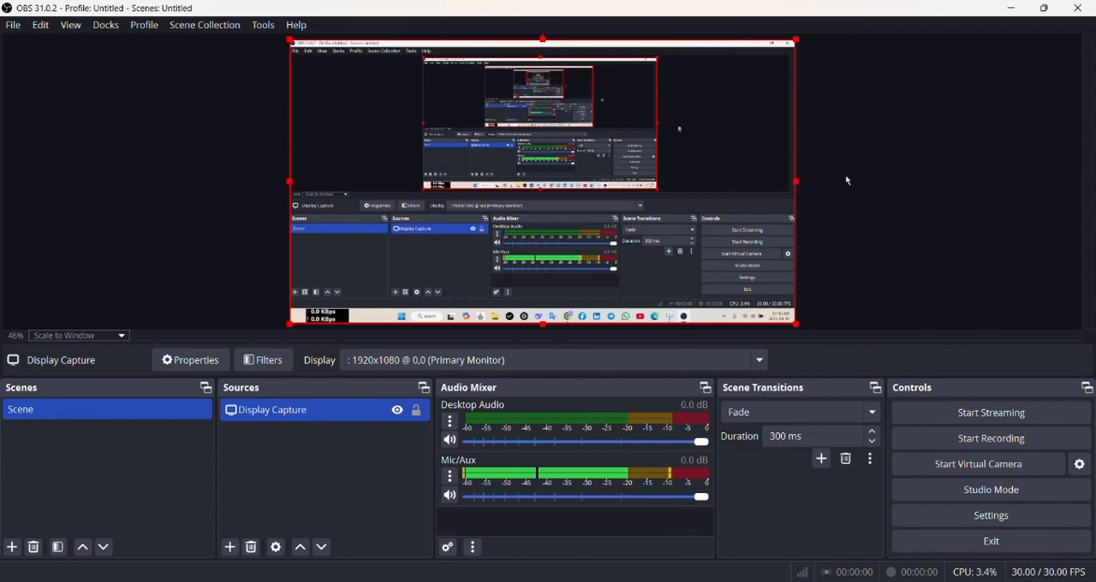
pyautogui.click(1044, 8)
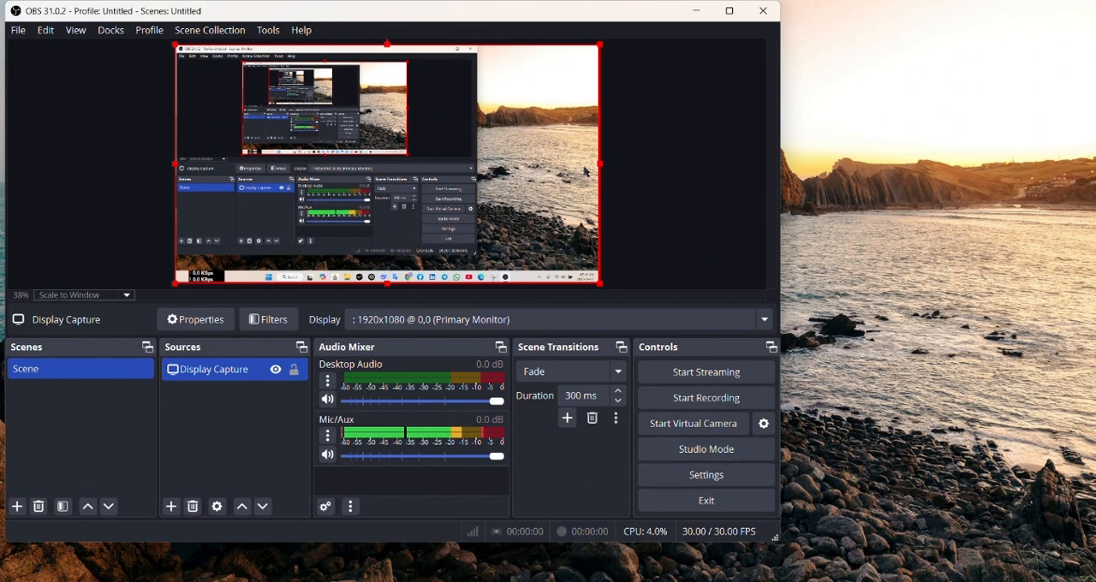
pyautogui.click(729, 13)
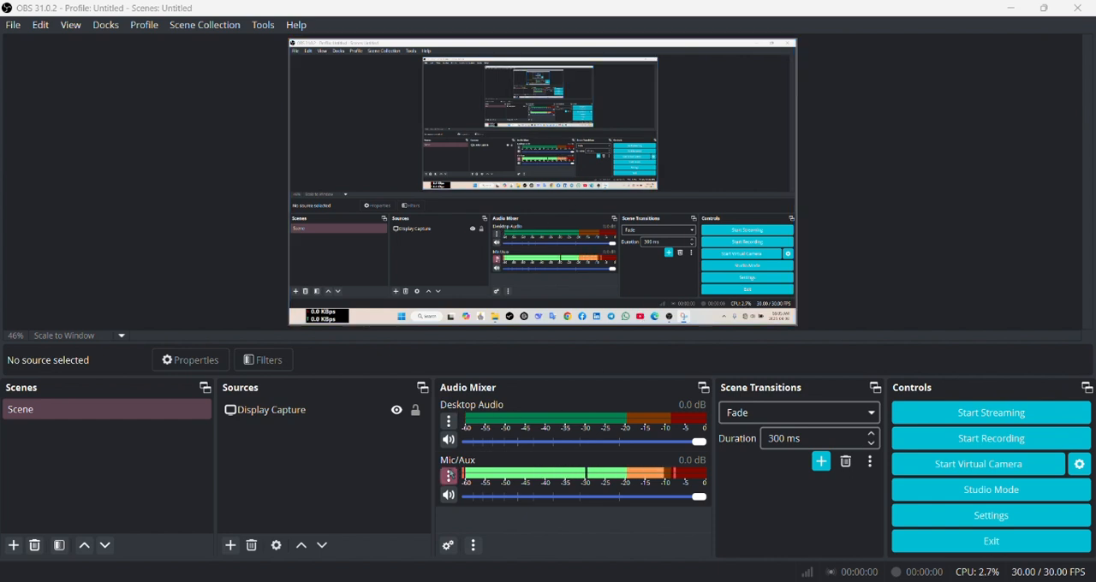
# Try muting and unmuting the Desktop Audio and Mic/Aux channels in the audio mixer, leaving both unmuted.
pyautogui.click(450, 440)
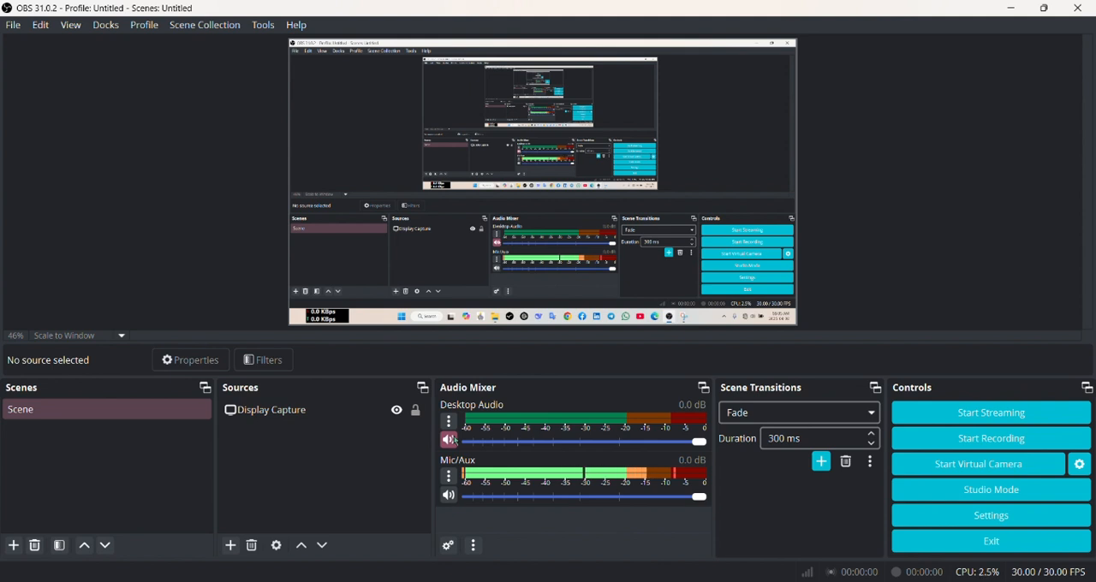
pyautogui.click(449, 440)
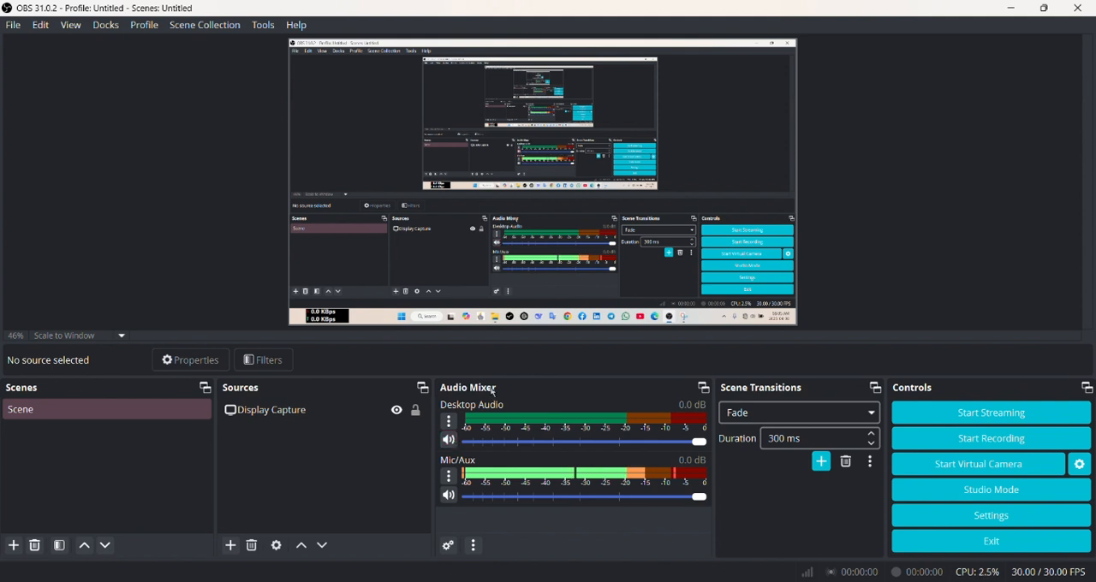
pyautogui.click(450, 496)
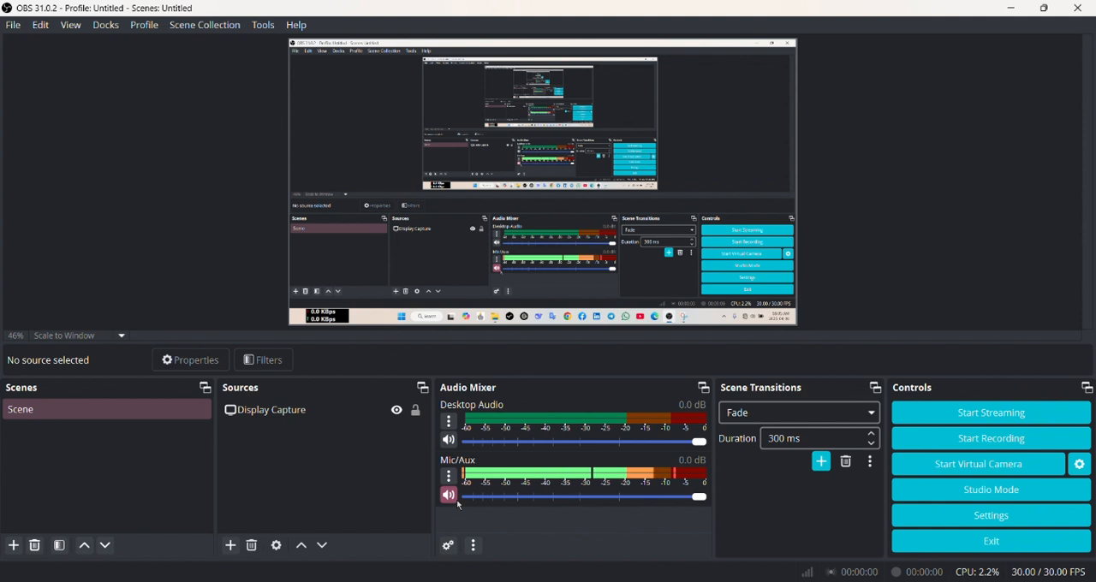
pyautogui.click(449, 496)
pyautogui.click(449, 440)
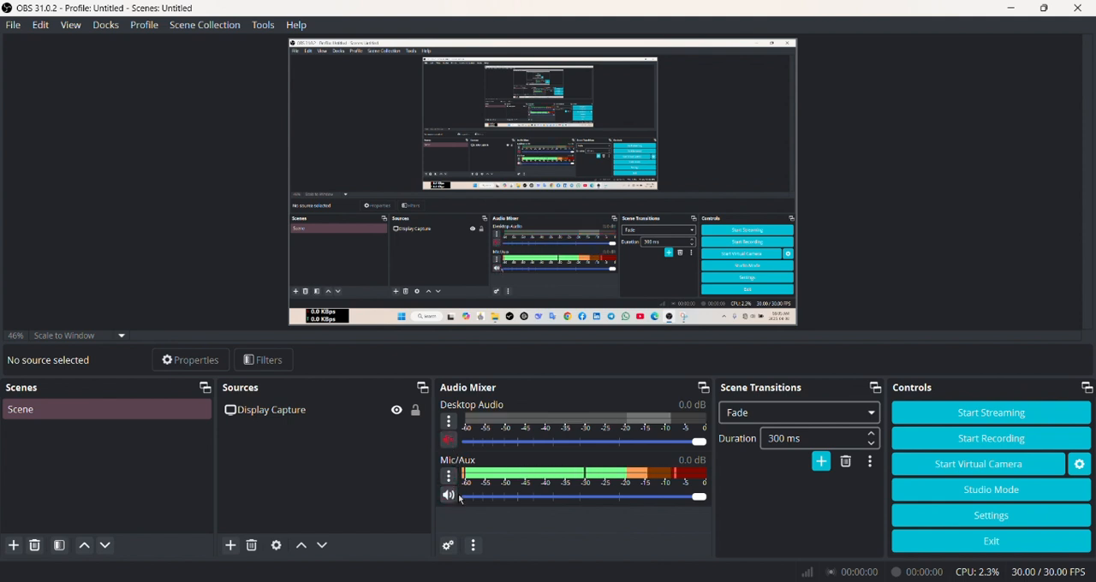
pyautogui.click(448, 496)
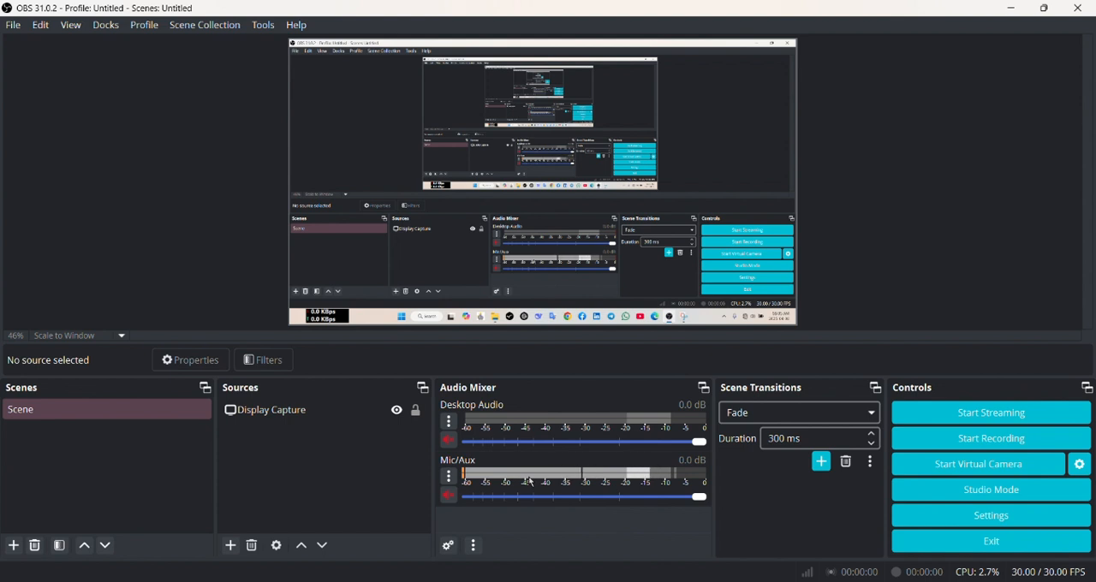
pyautogui.click(448, 440)
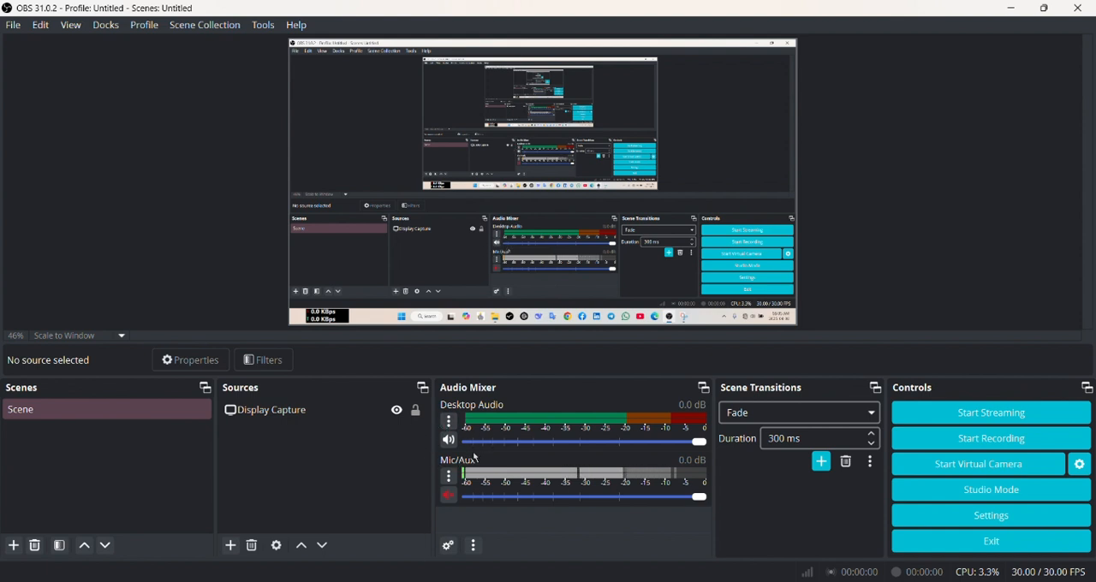
pyautogui.click(449, 440)
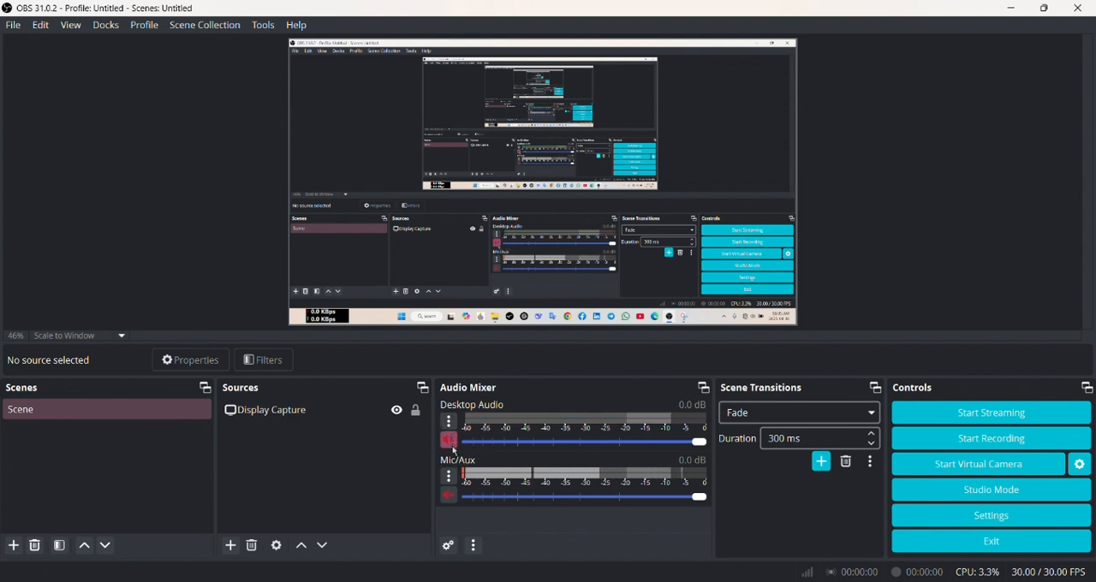
pyautogui.click(448, 496)
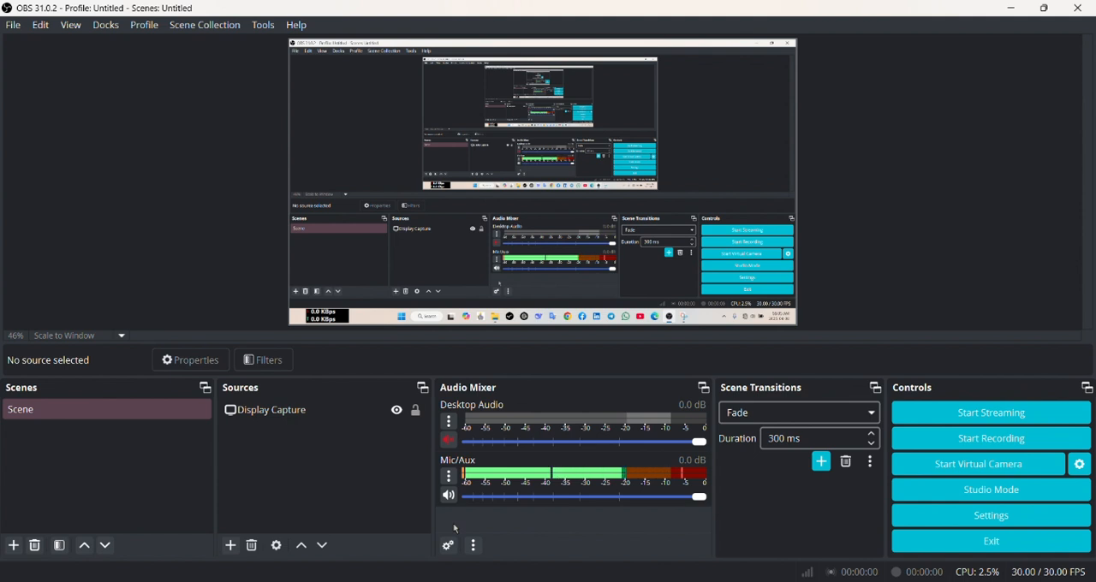
pyautogui.click(448, 440)
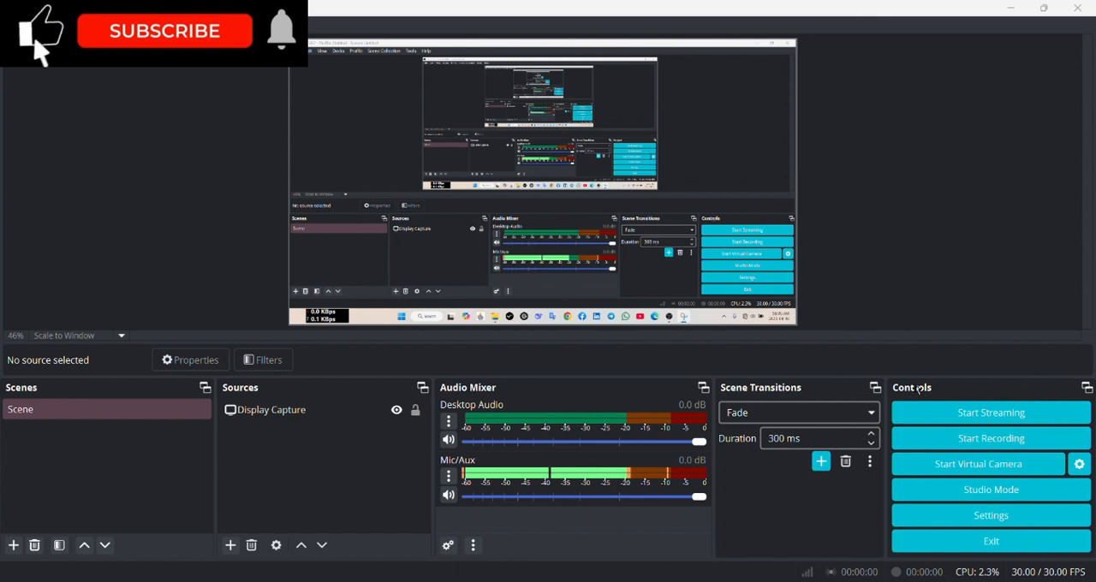
# Try the Acri, Classic, Default, Grey, Light and Rachni styles of the Yami theme in the appearance settings.
pyautogui.click(933, 524)
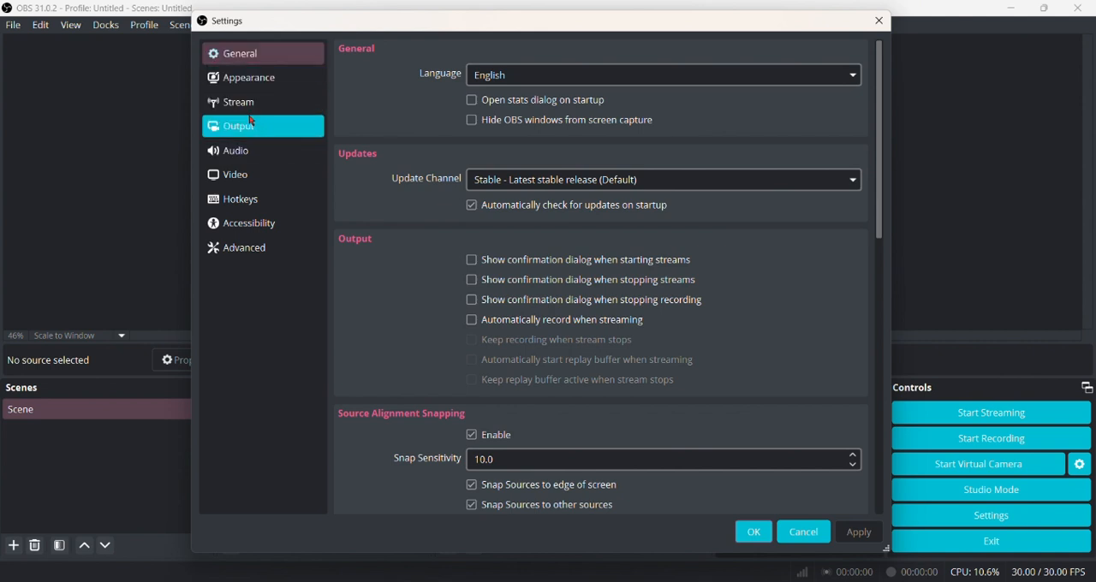
pyautogui.click(250, 81)
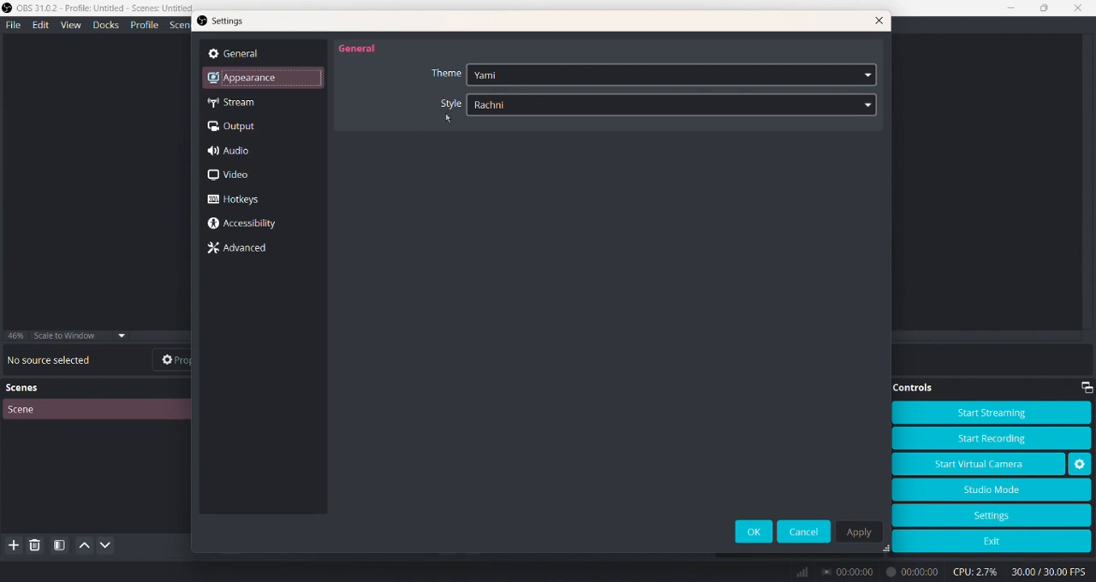
pyautogui.click(493, 108)
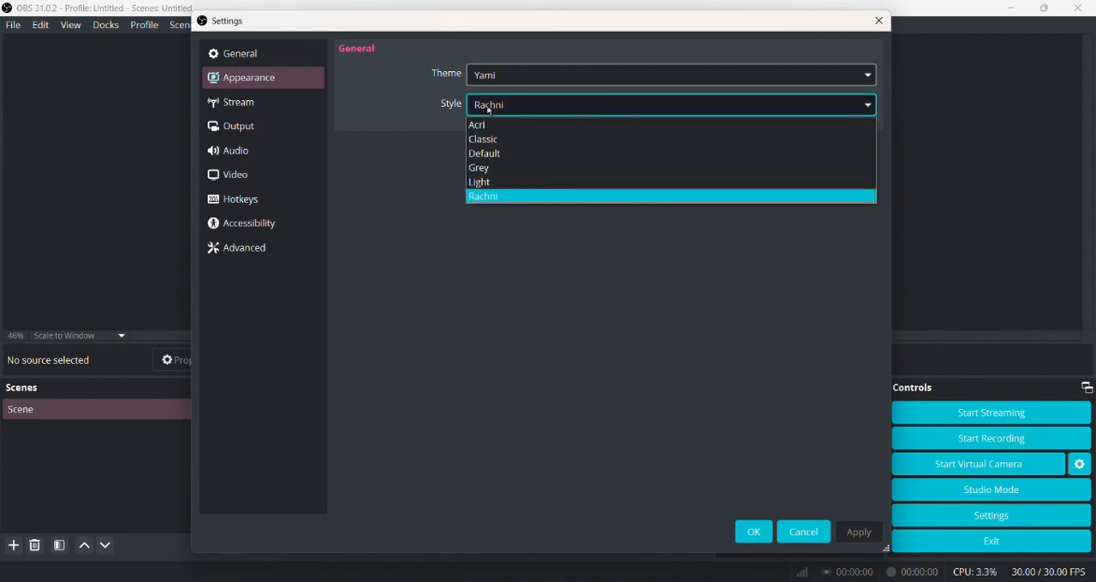
pyautogui.click(484, 125)
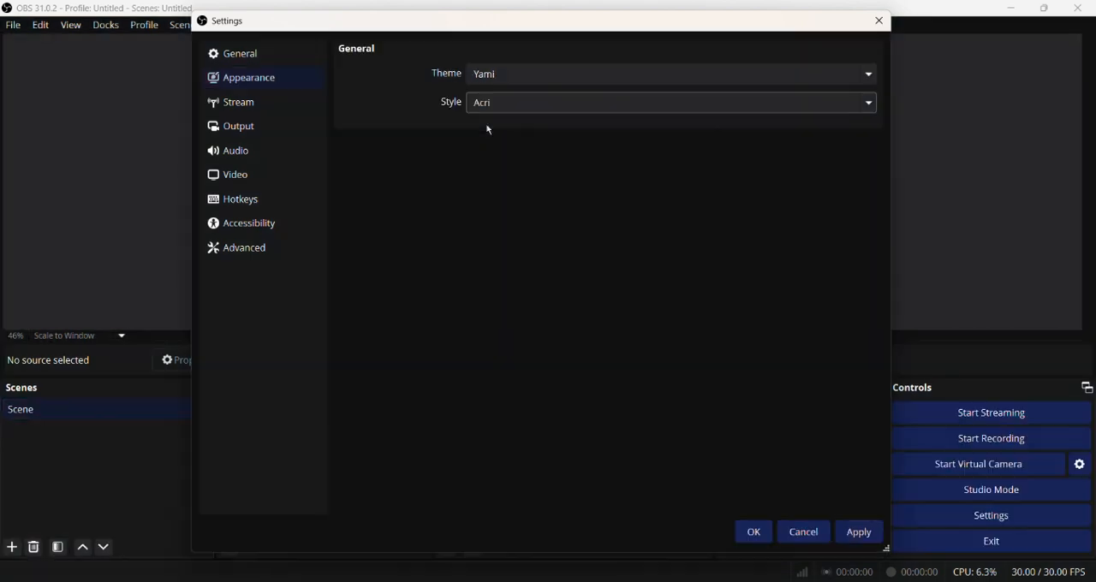
pyautogui.click(495, 106)
pyautogui.click(494, 135)
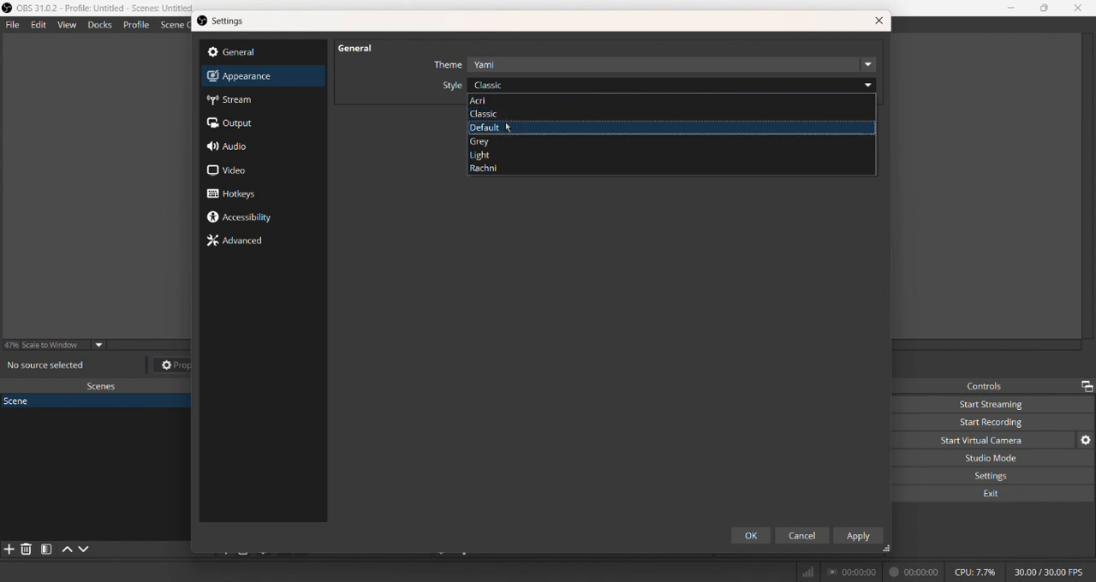
pyautogui.click(508, 127)
pyautogui.click(513, 109)
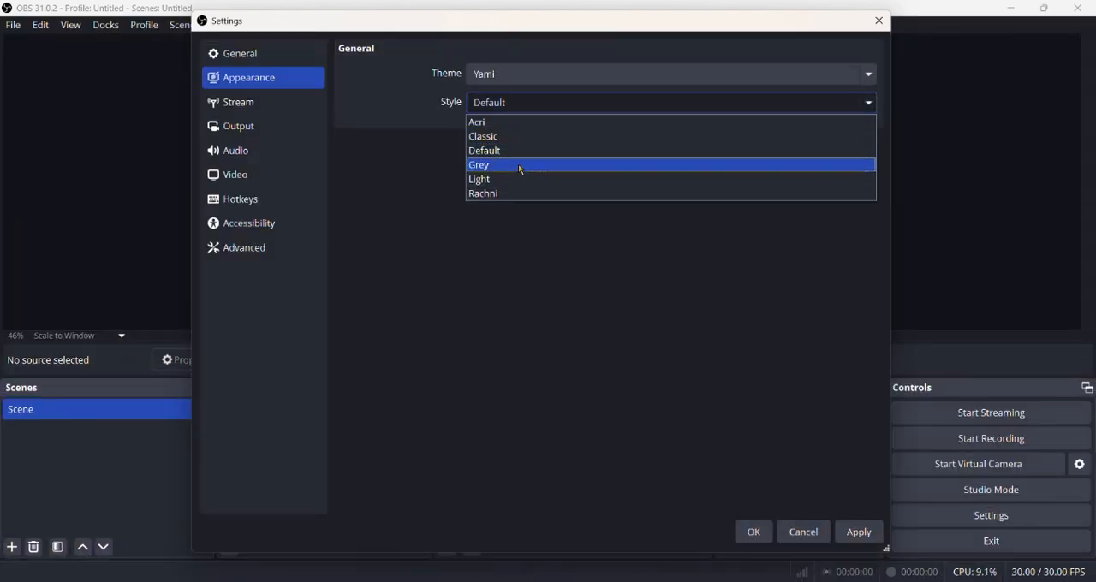
pyautogui.click(520, 165)
pyautogui.click(553, 110)
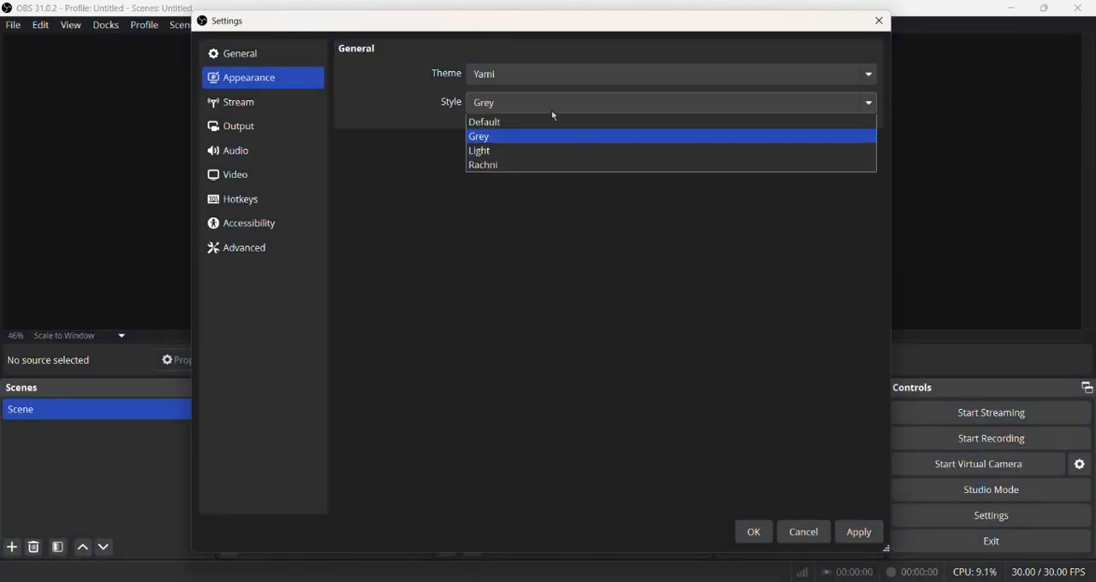
pyautogui.click(568, 163)
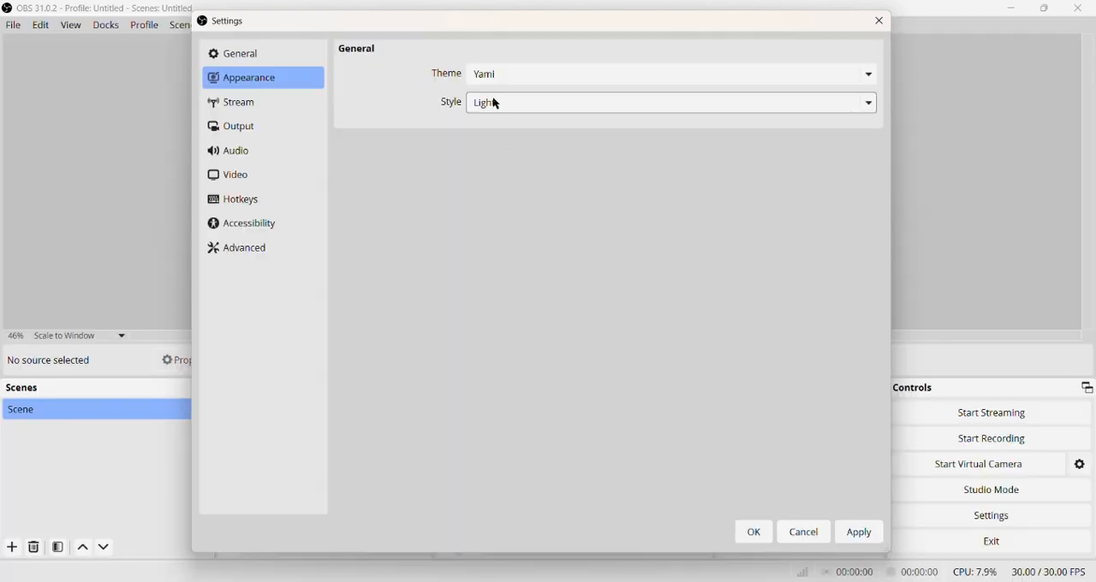
pyautogui.click(495, 102)
pyautogui.click(505, 196)
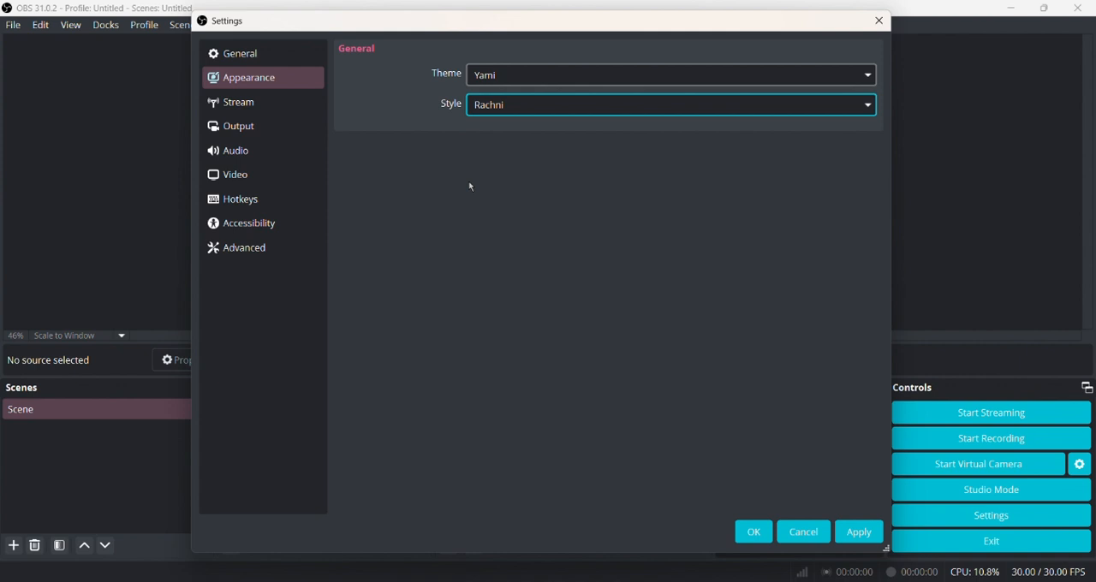
# Set the Yami theme's style to Default and apply the change.
pyautogui.click(520, 113)
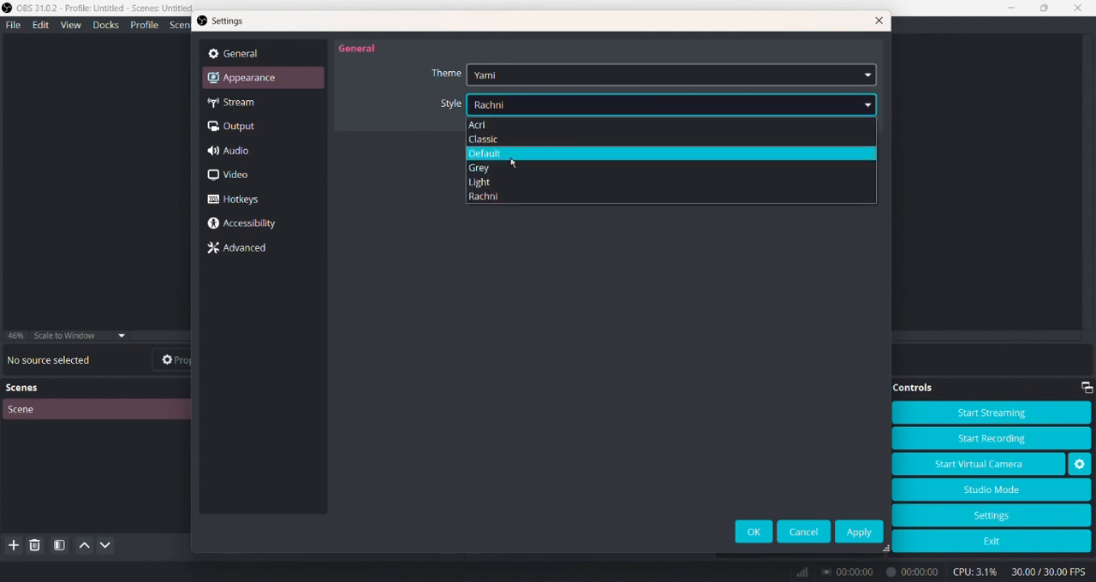
pyautogui.click(514, 152)
pyautogui.click(864, 534)
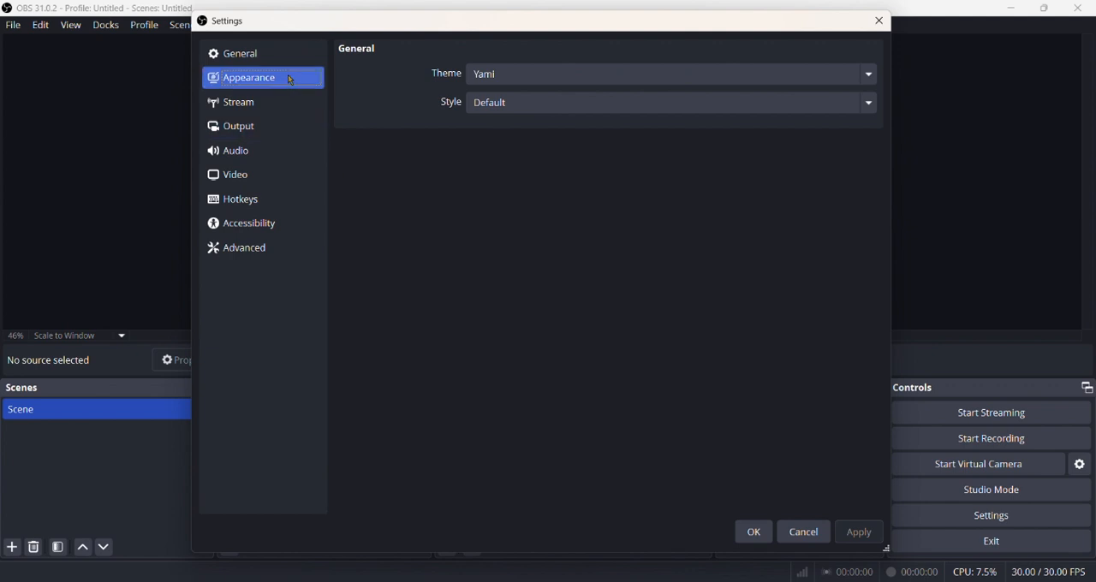
# Examine the available streaming services in the stream settings, keeping Twitch selected.
pyautogui.click(263, 131)
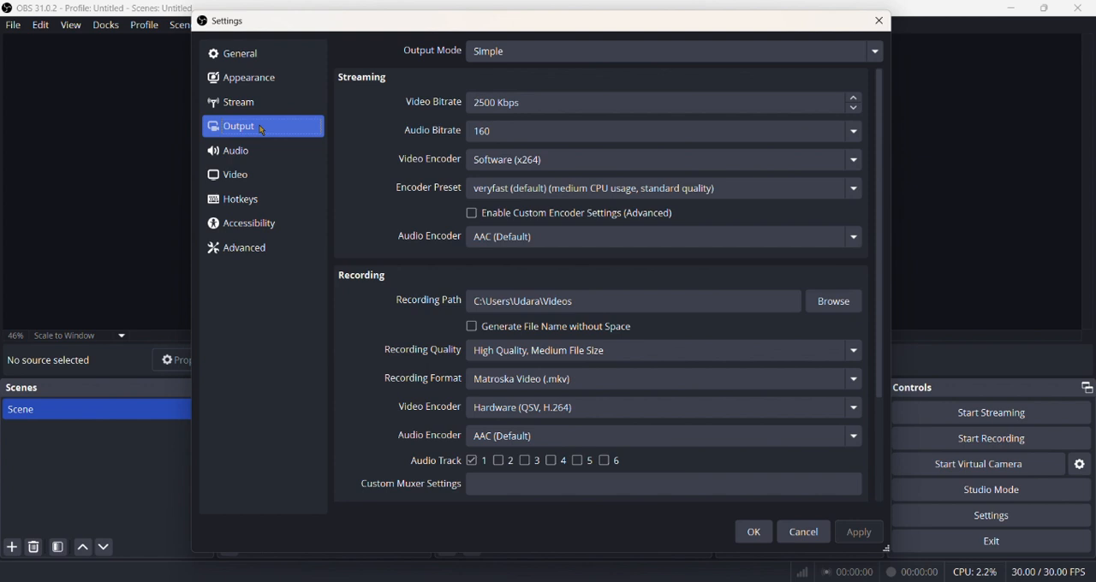
pyautogui.click(252, 102)
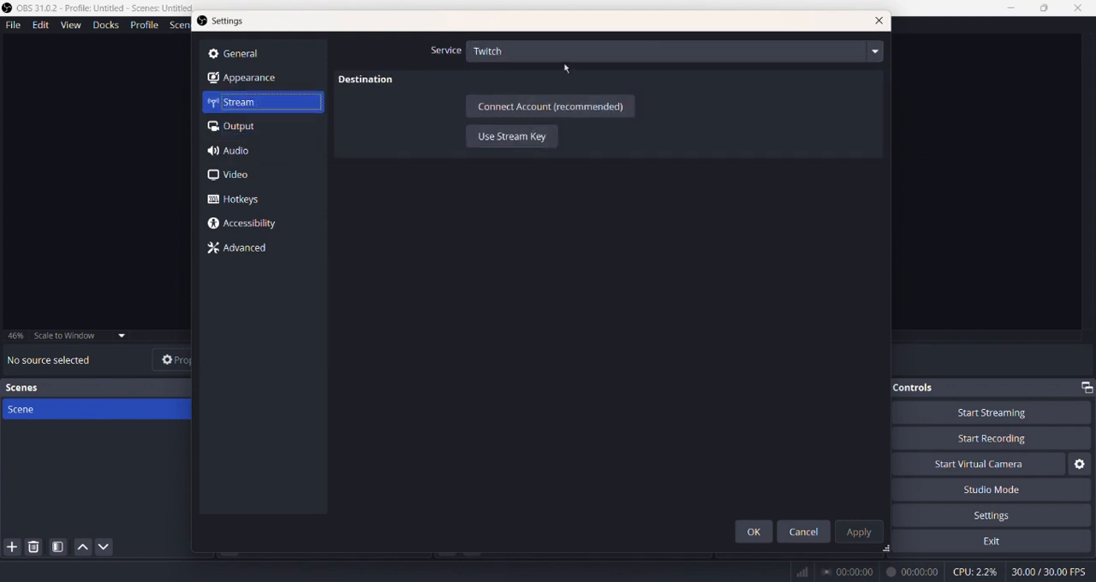
pyautogui.click(501, 55)
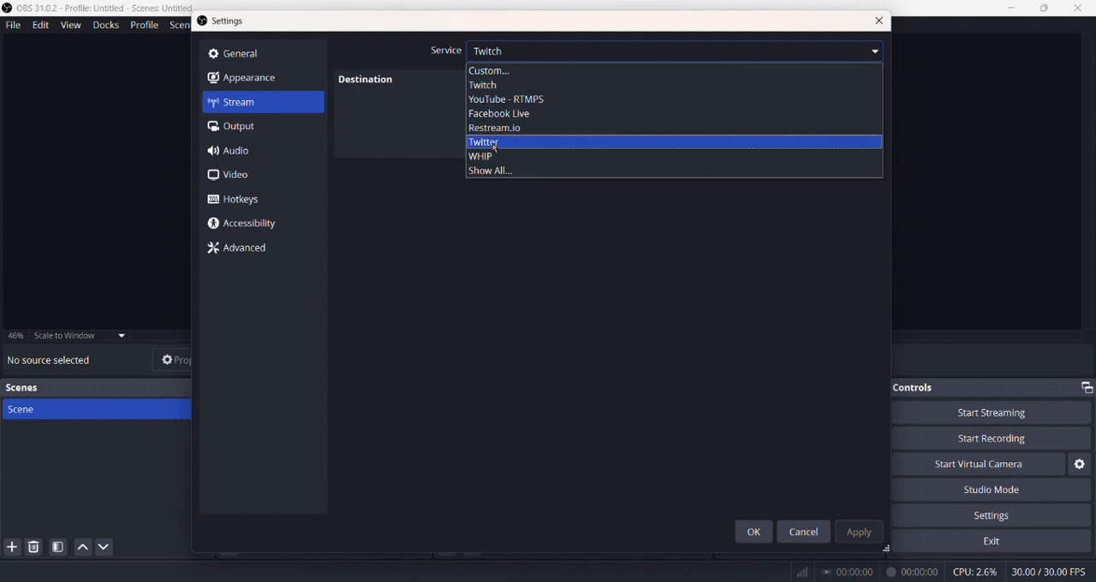
pyautogui.press('Escape')
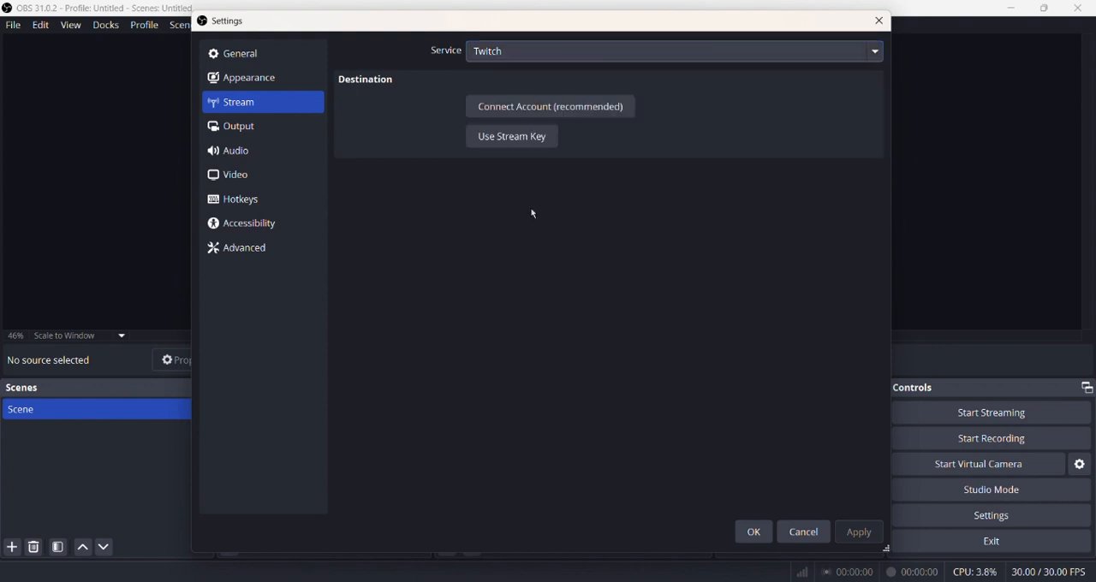
# Set the output mode to Simple in the output settings.
pyautogui.click(251, 137)
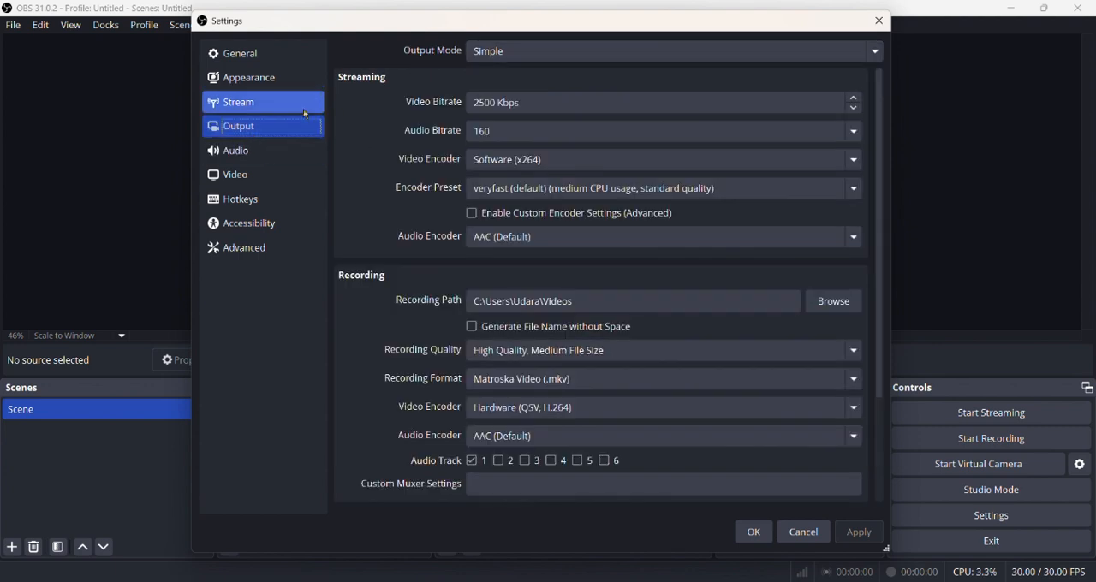
pyautogui.click(517, 53)
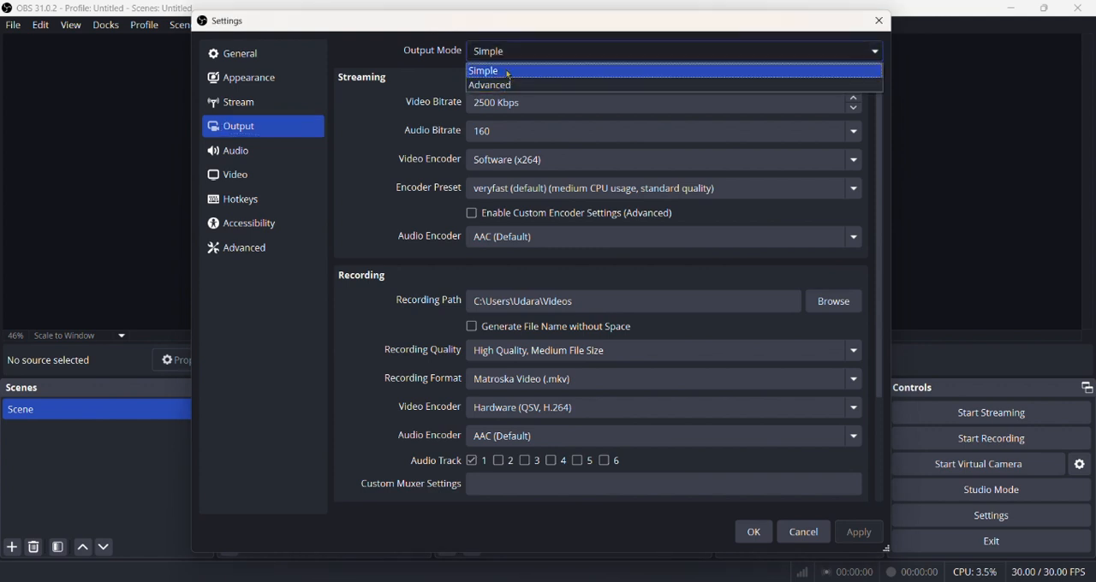
pyautogui.click(509, 72)
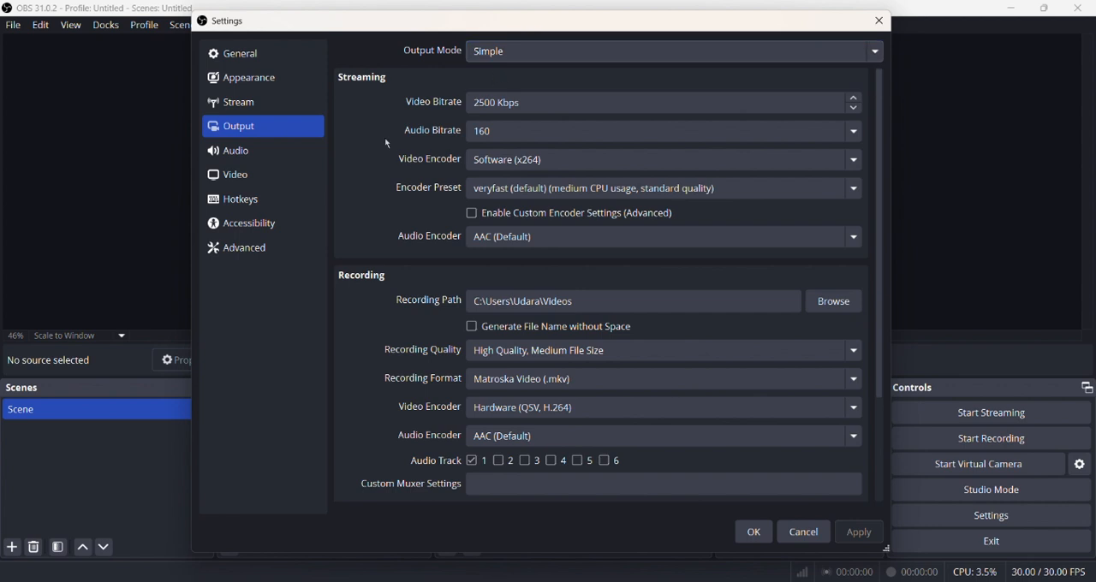
# Examine the recording path in the output settings and the option to browse for its folder.
pyautogui.scroll(-3, 408, 184)
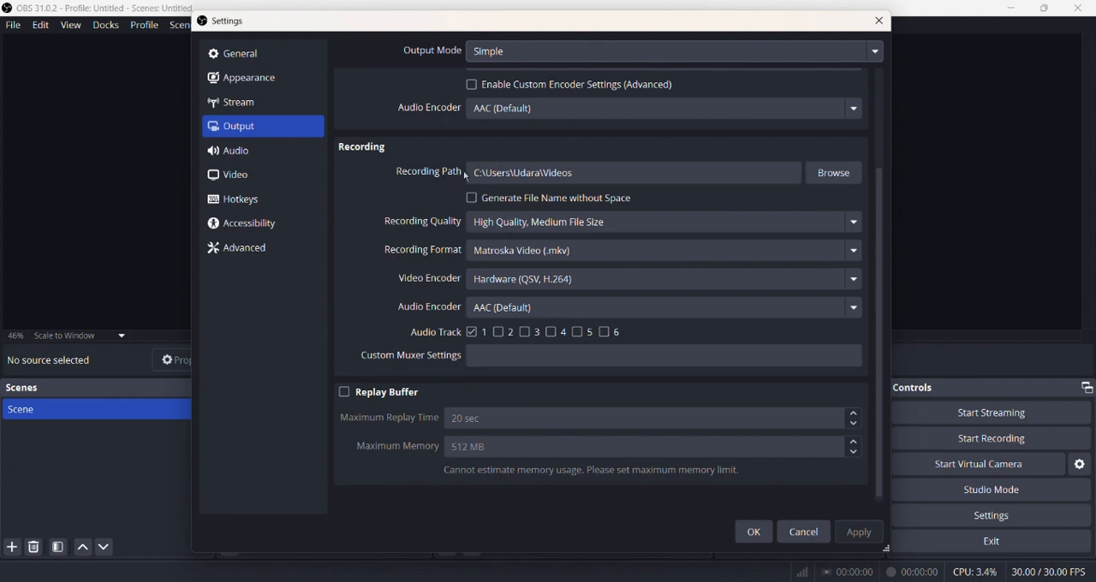
pyautogui.moveTo(467, 176)
pyautogui.mouseDown()
pyautogui.moveTo(590, 176)
pyautogui.moveTo(482, 174)
pyautogui.mouseUp()
pyautogui.click(589, 178)
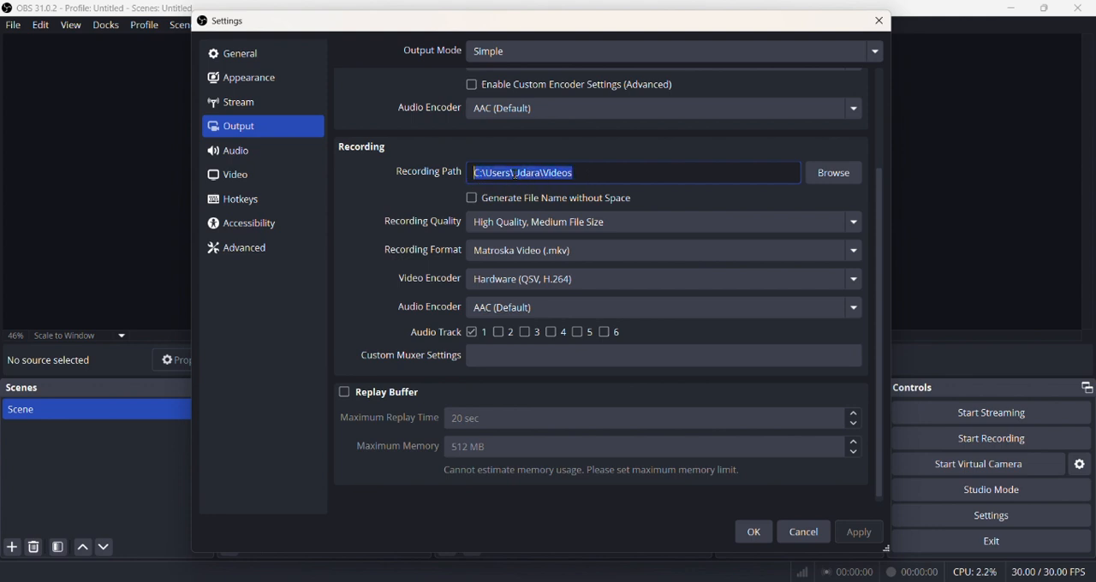
pyautogui.moveTo(535, 174); pyautogui.dragTo(574, 168)
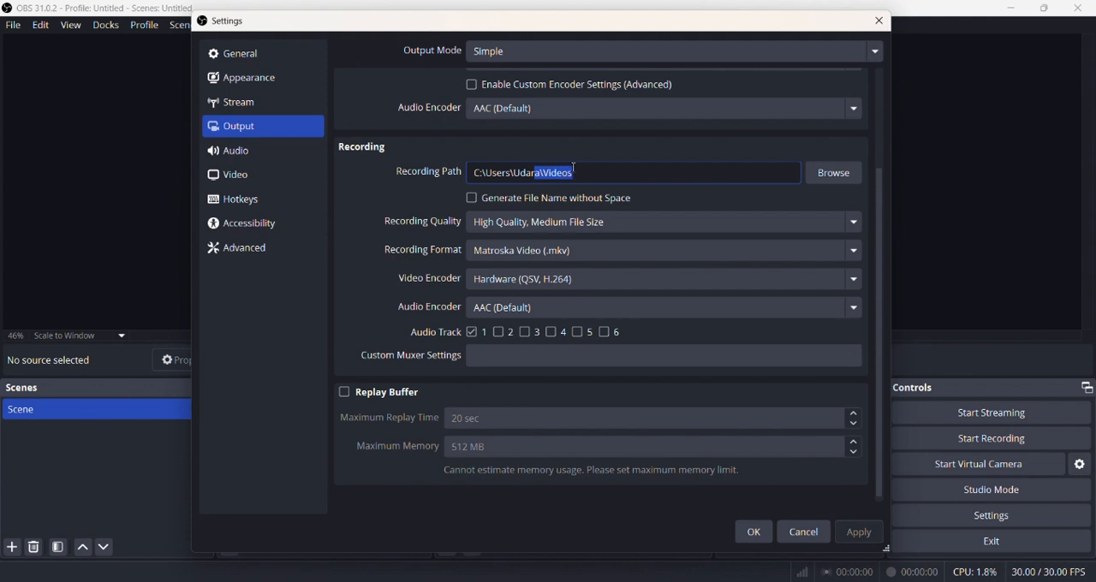
pyautogui.click(576, 174)
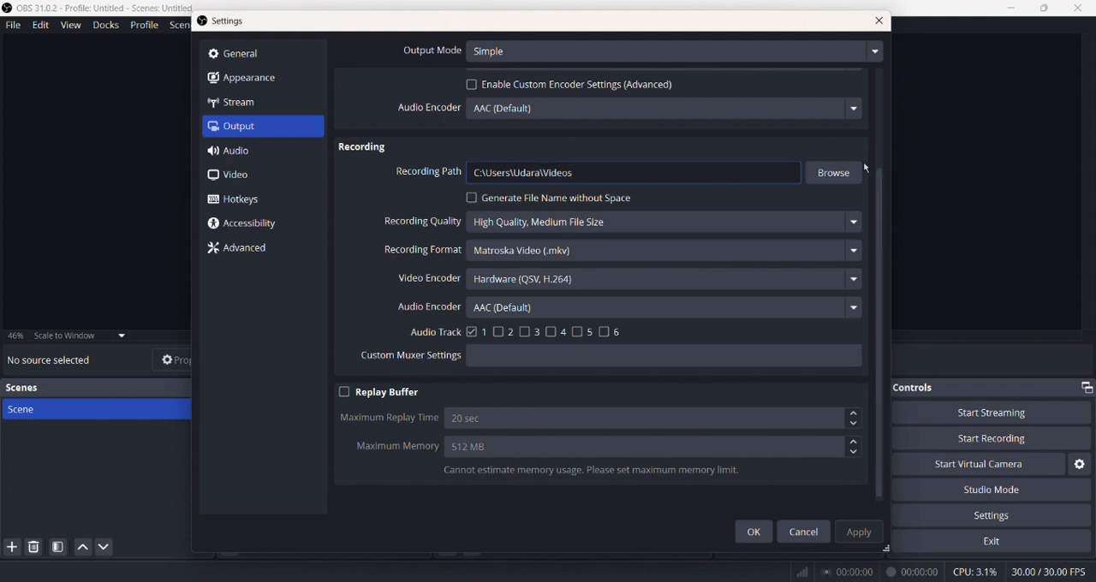
pyautogui.click(828, 185)
# Set the recording quality to High Quality, Medium File Size.
pyautogui.click(501, 230)
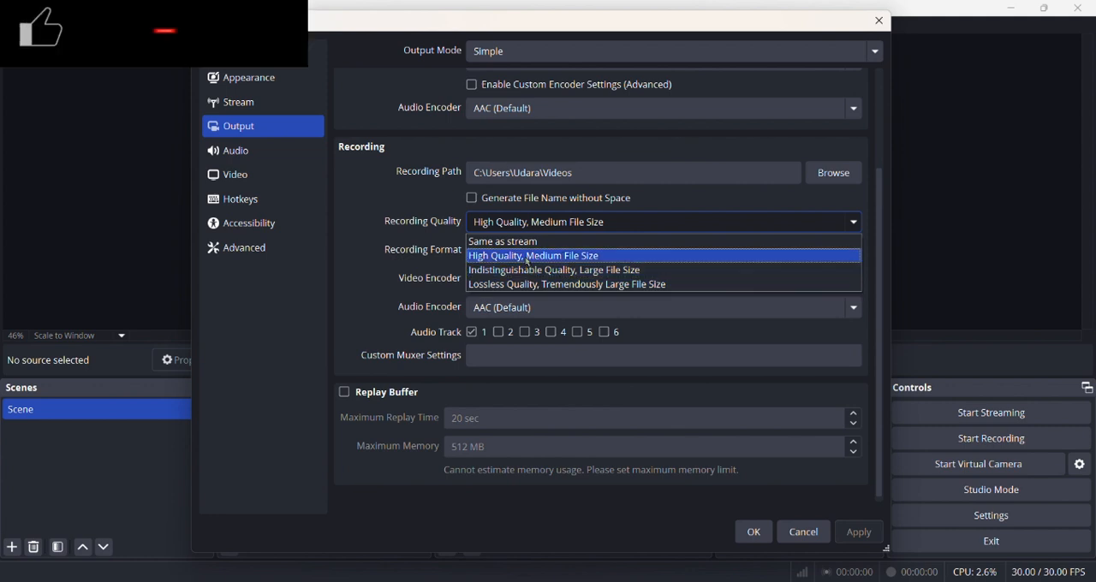
pyautogui.click(526, 259)
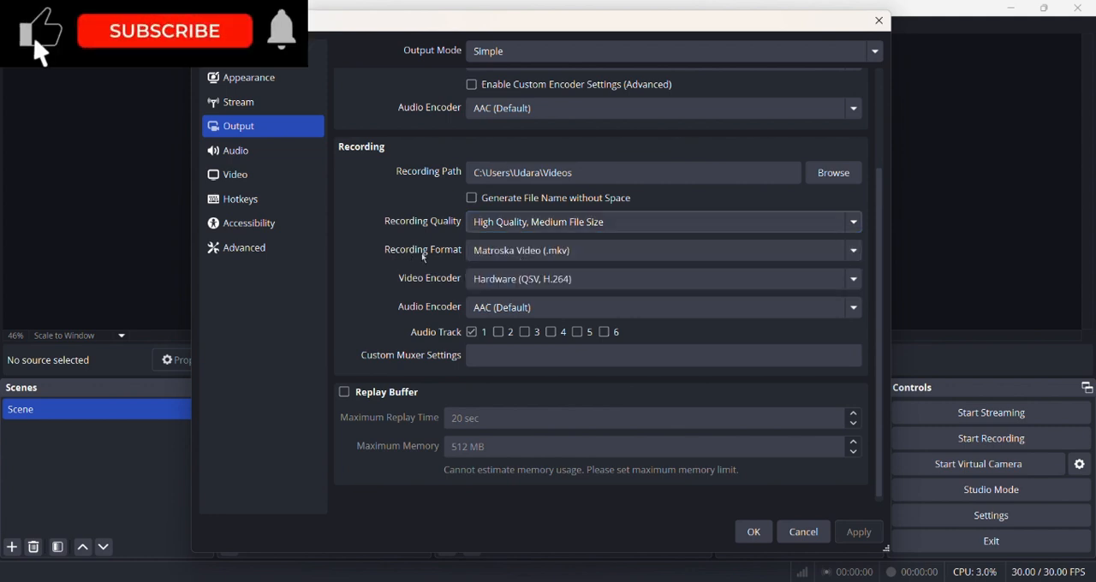
# Examine the available recording formats, keep Matroska Video (.mkv), and save the output settings.
pyautogui.click(501, 251)
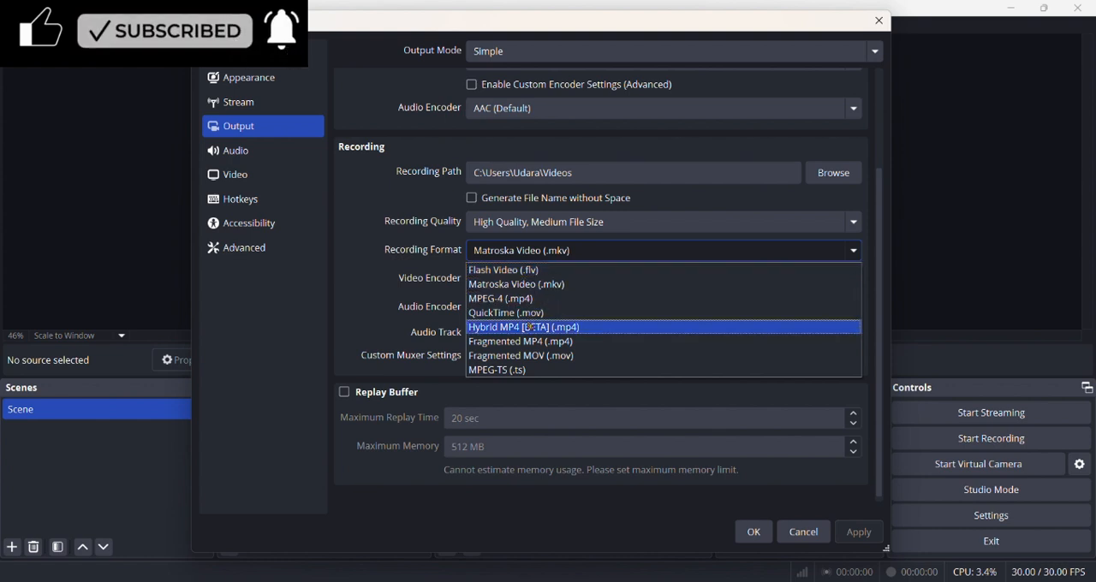
pyautogui.click(513, 254)
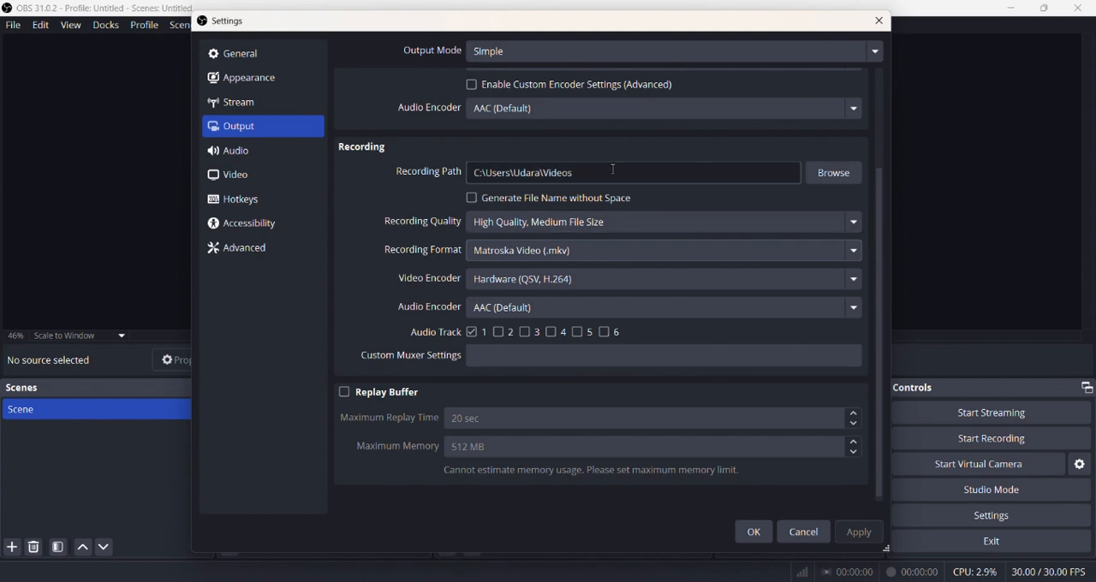
pyautogui.click(753, 531)
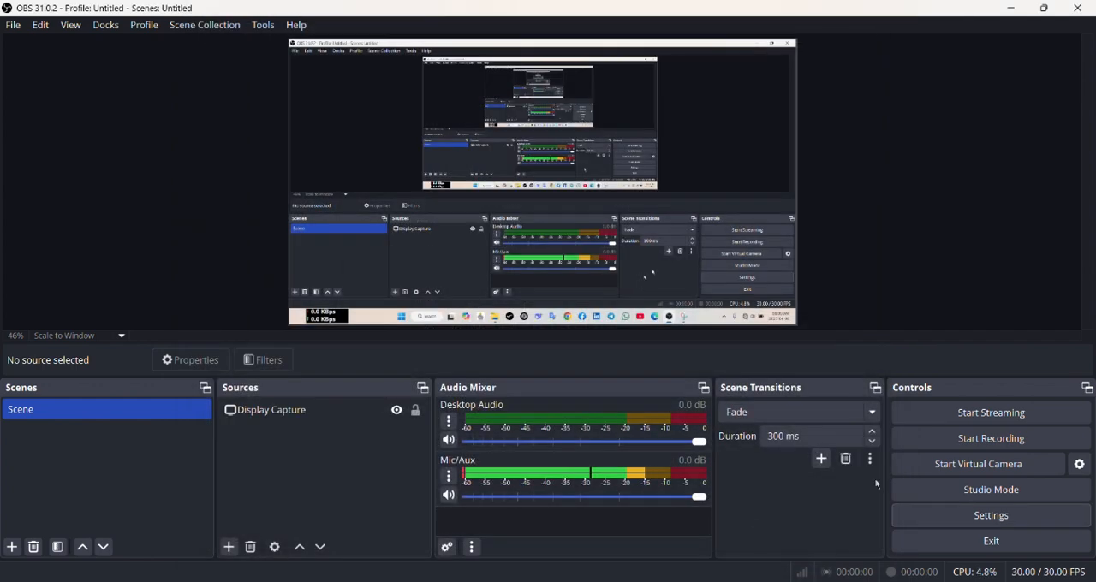
# Examine the hotkey settings for streaming, recording, scene, Desktop Audio and Mic/Aux actions, and close the settings without assigning any hotkey.
pyautogui.click(1012, 518)
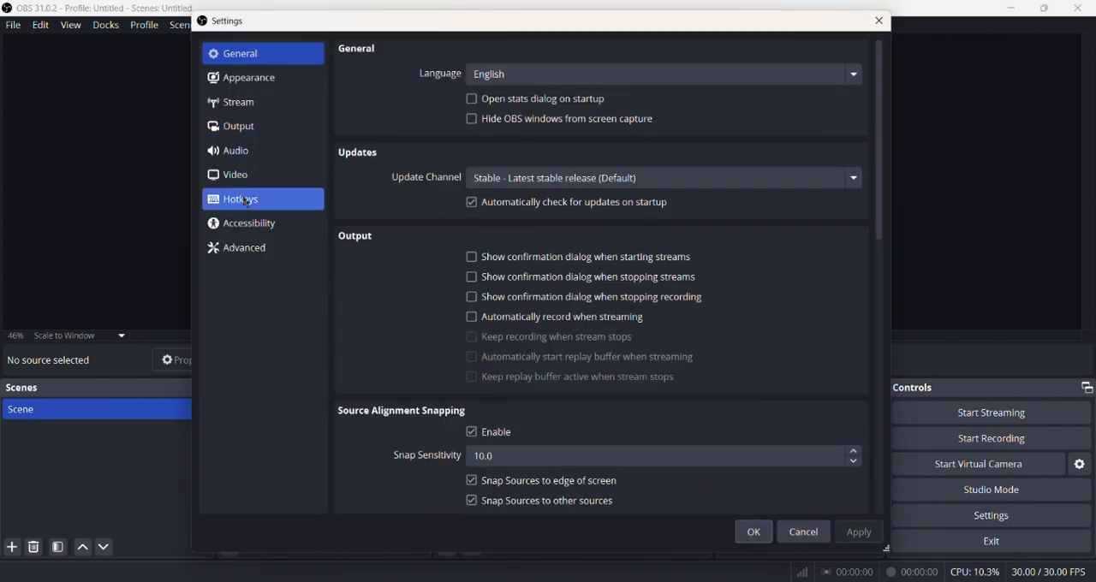
pyautogui.click(240, 196)
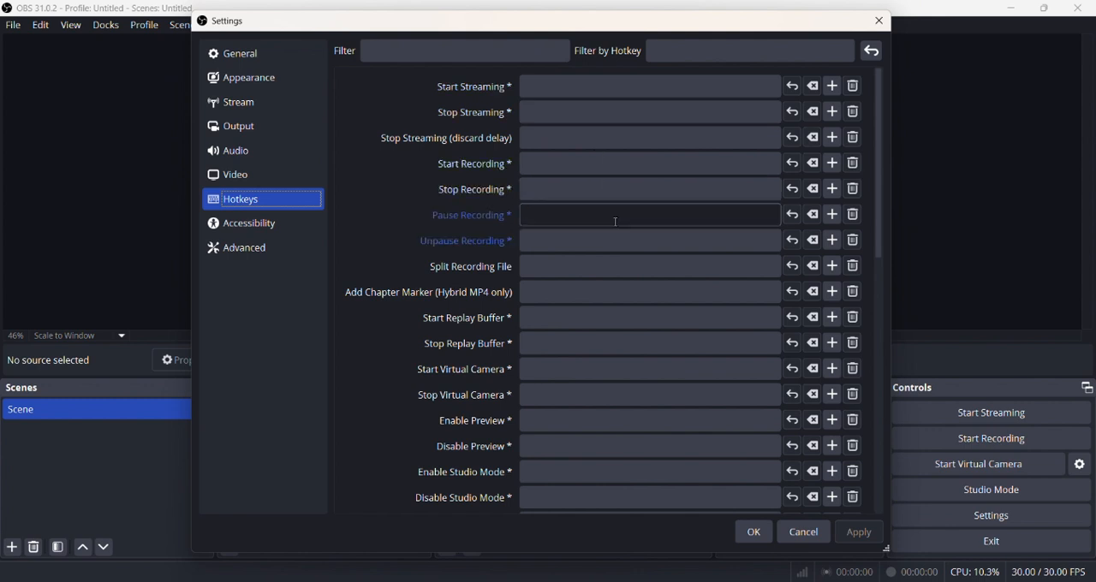
pyautogui.scroll(-2, 630, 145)
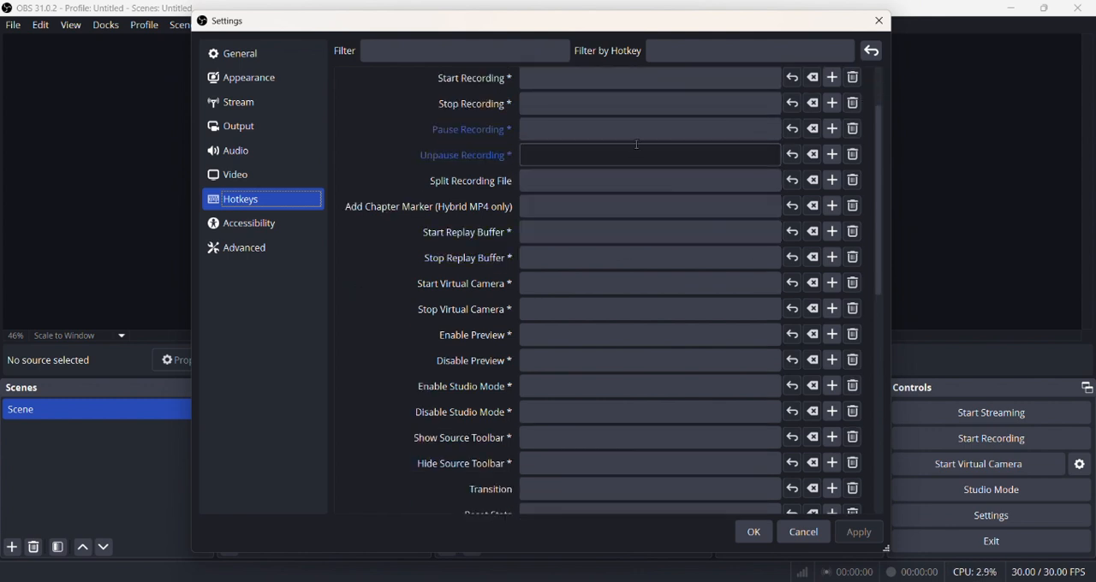
pyautogui.scroll(-3, 633, 146)
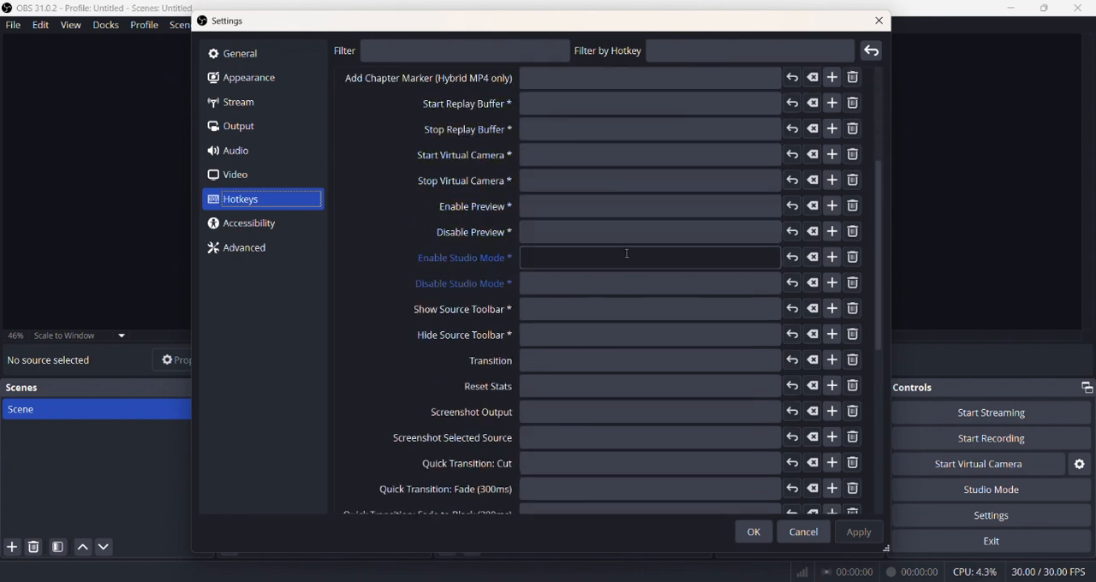
pyautogui.scroll(-3, 618, 154)
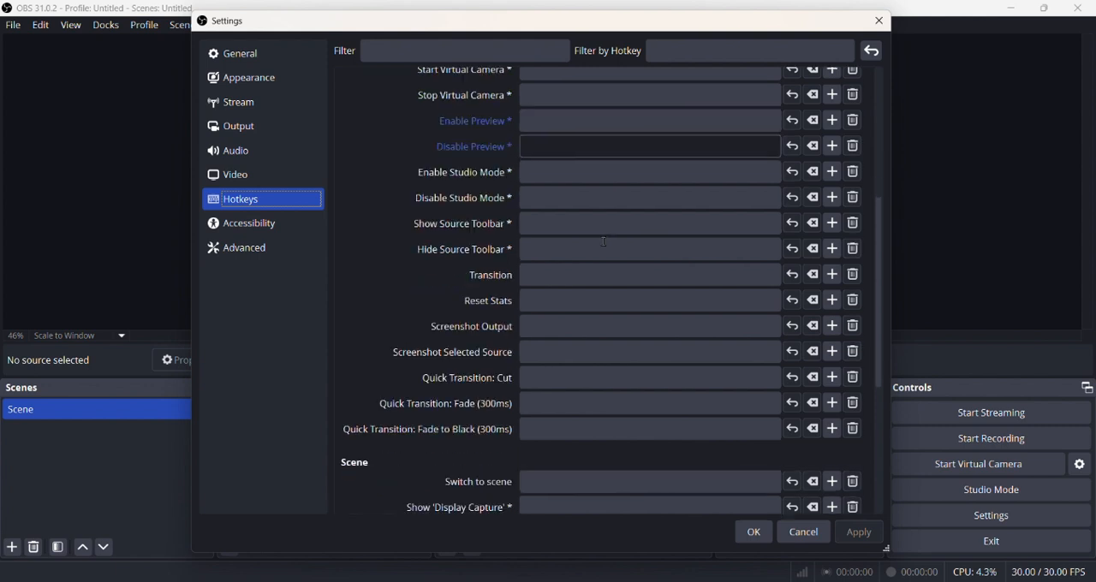
pyautogui.scroll(-2, 620, 197)
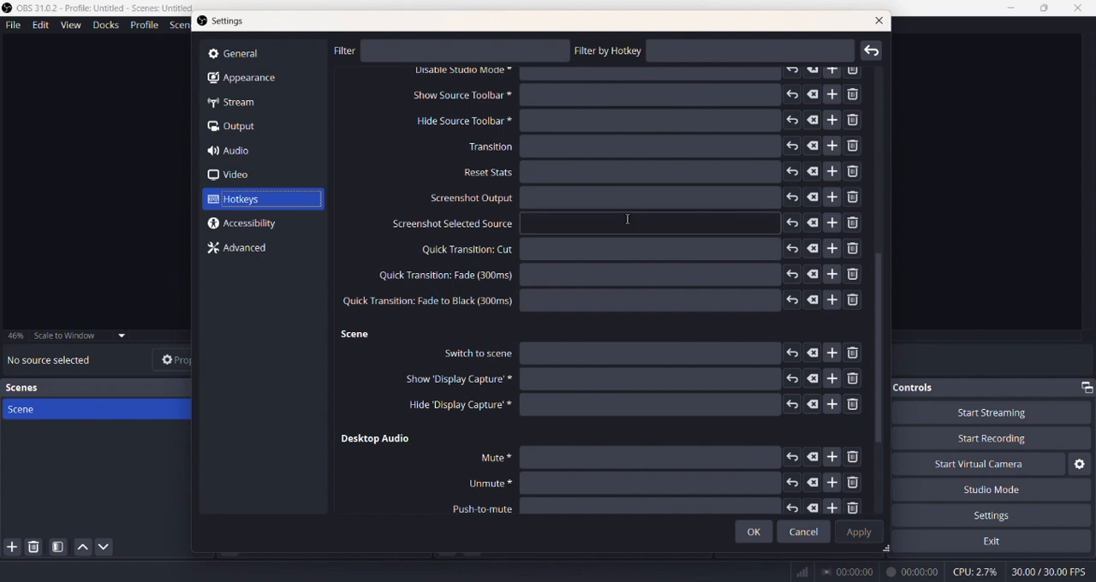
pyautogui.scroll(-3, 630, 220)
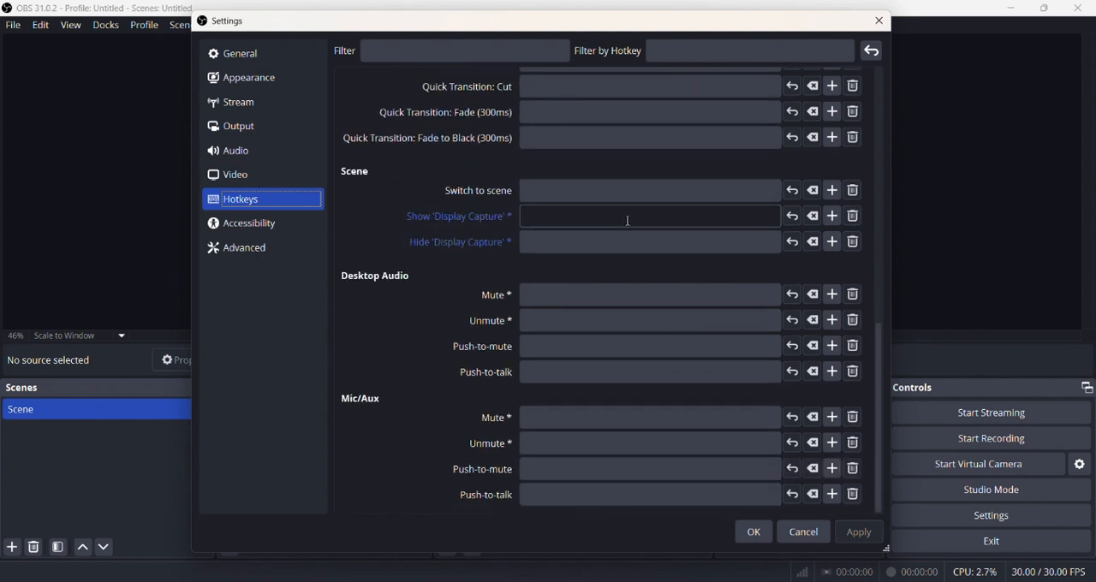
pyautogui.click(753, 532)
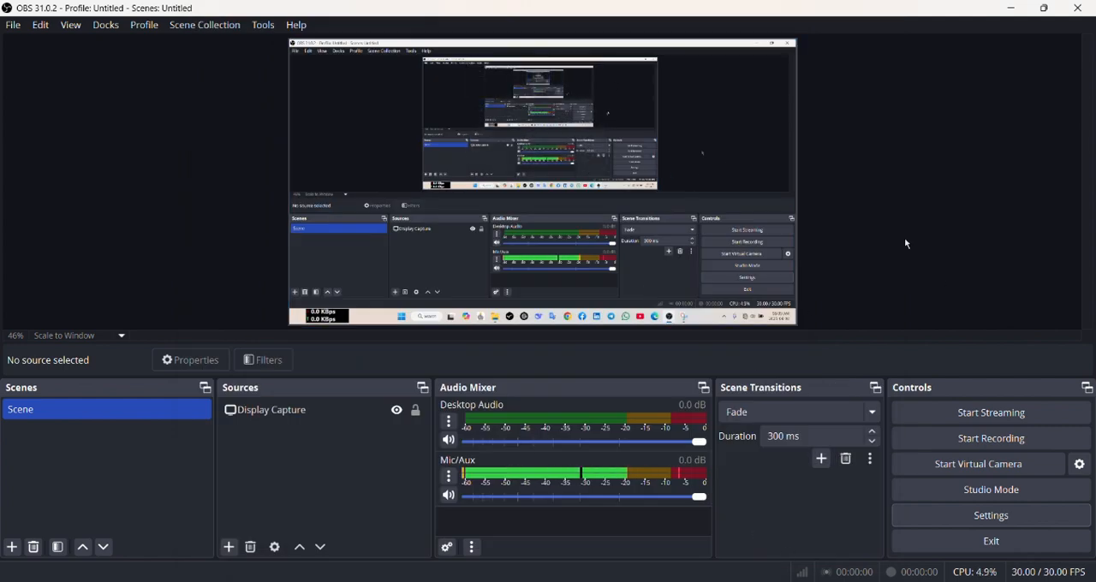
# Start recording the screen with the program window restored to a smaller size, and pause the recording.
pyautogui.click(942, 439)
pyautogui.click(1043, 8)
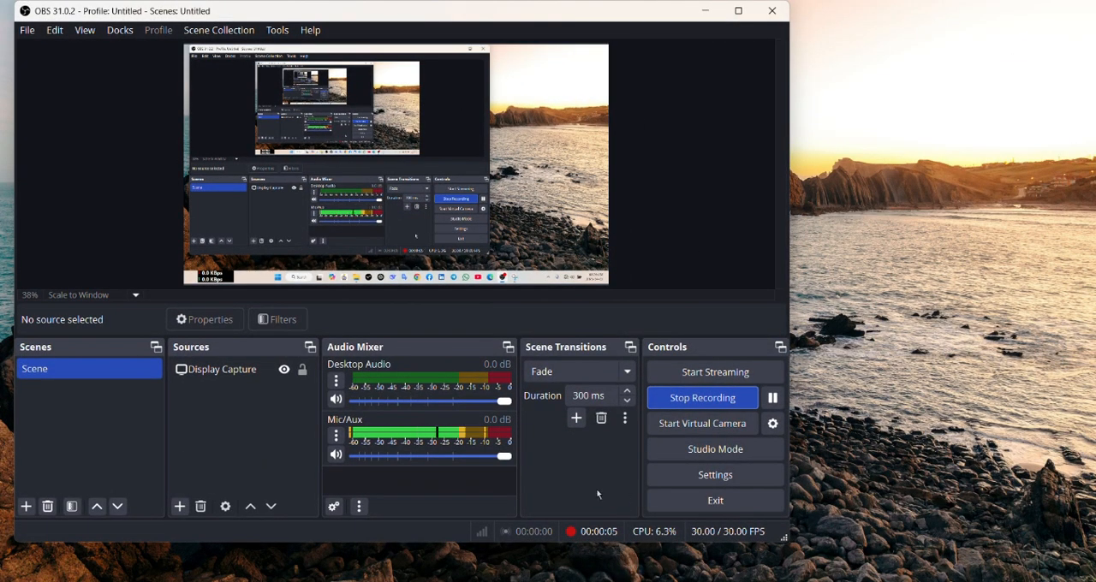
pyautogui.click(771, 399)
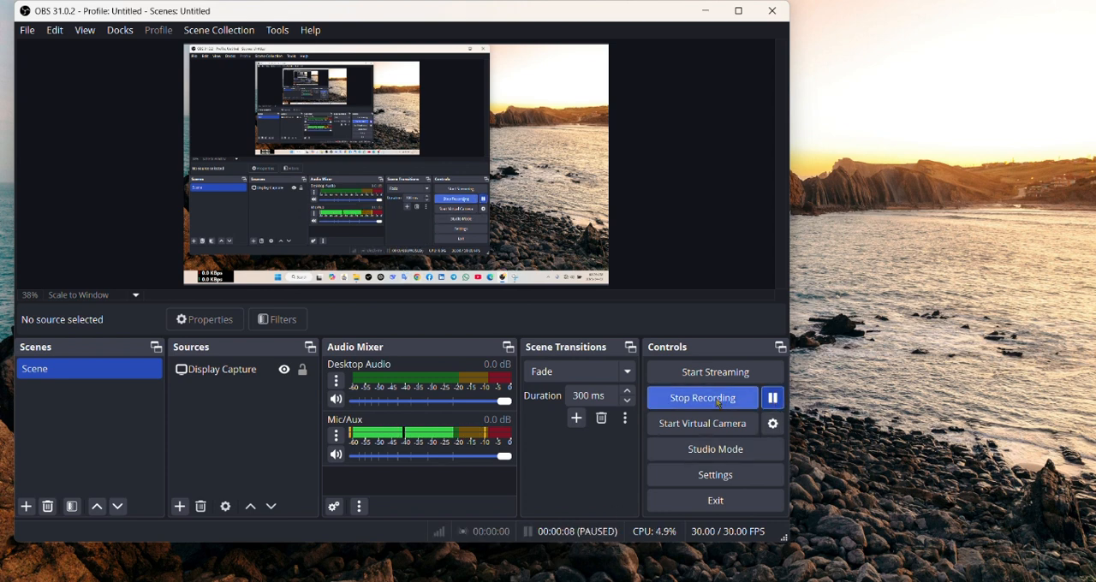